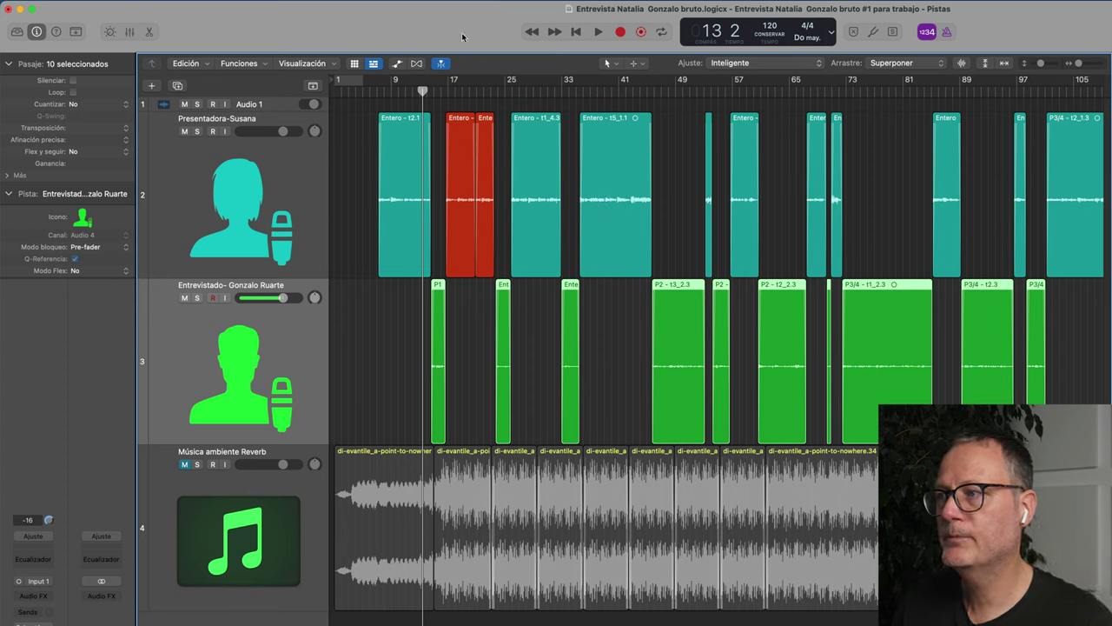
- Play the interview from around bar 13 to compare the presenter's and interviewee's voice levels
{"action": "double_click", "coordinate": [397, 91]}
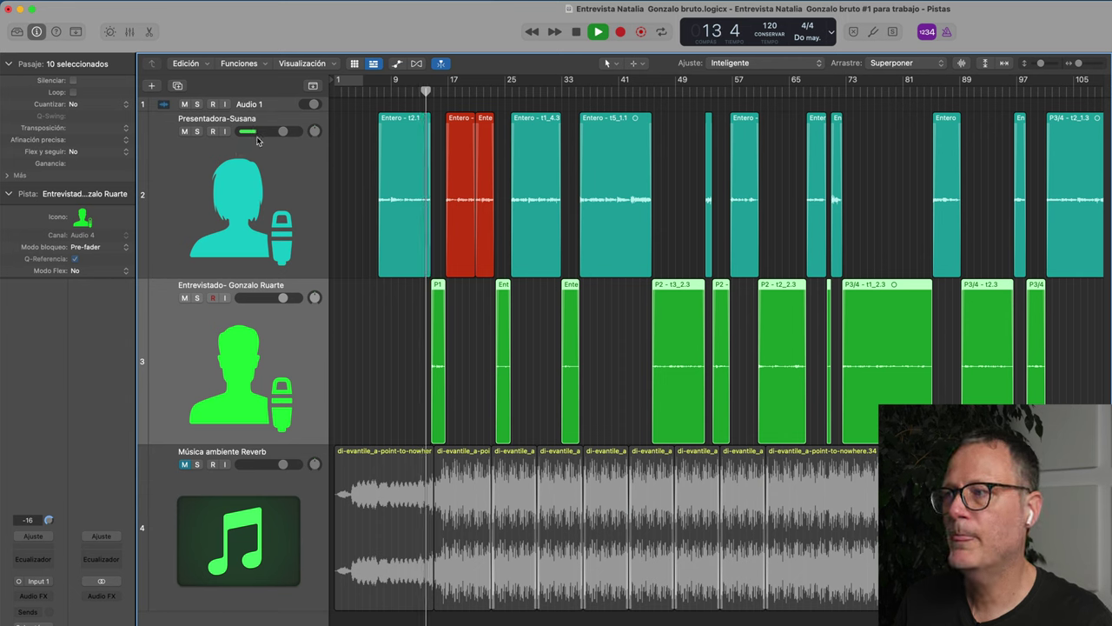
{"action": "key", "text": "space"}
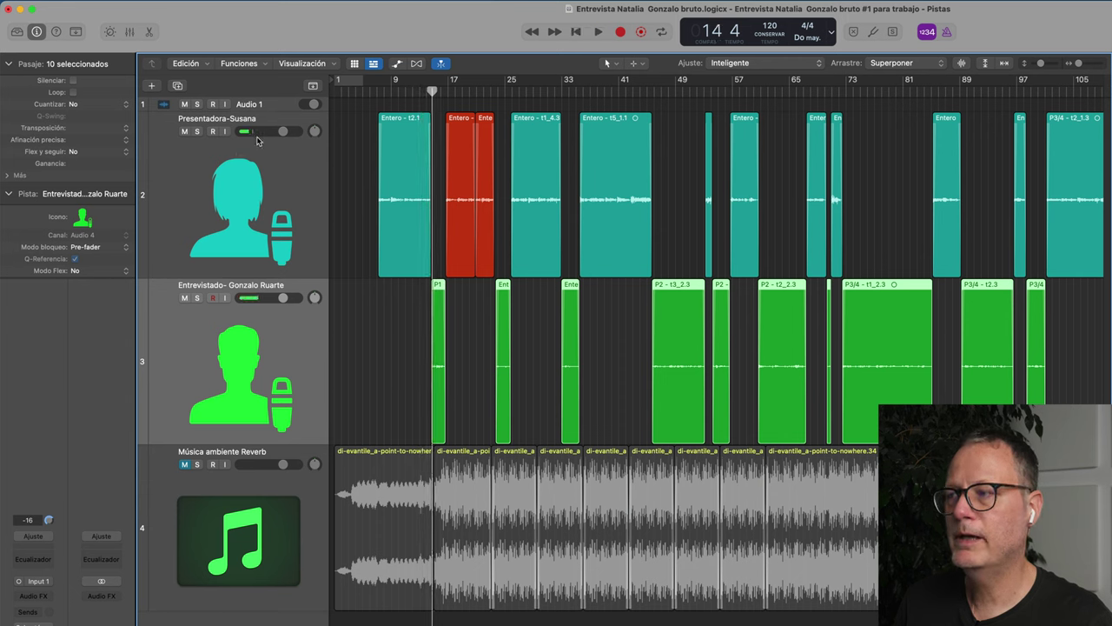
{"action": "key", "text": "space"}
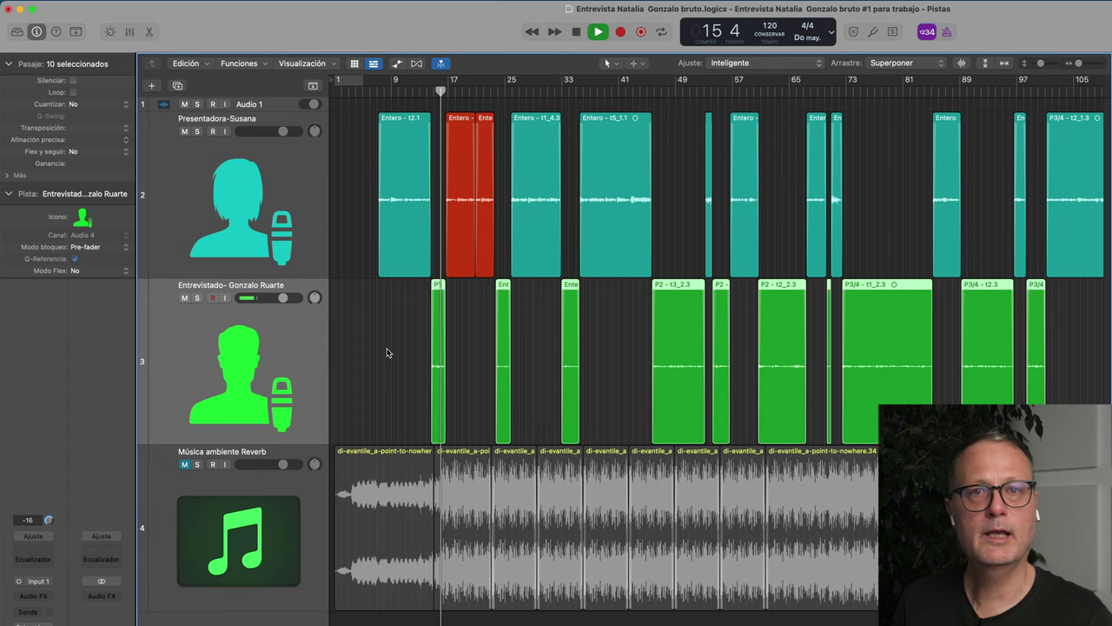
{"action": "key", "text": "space"}
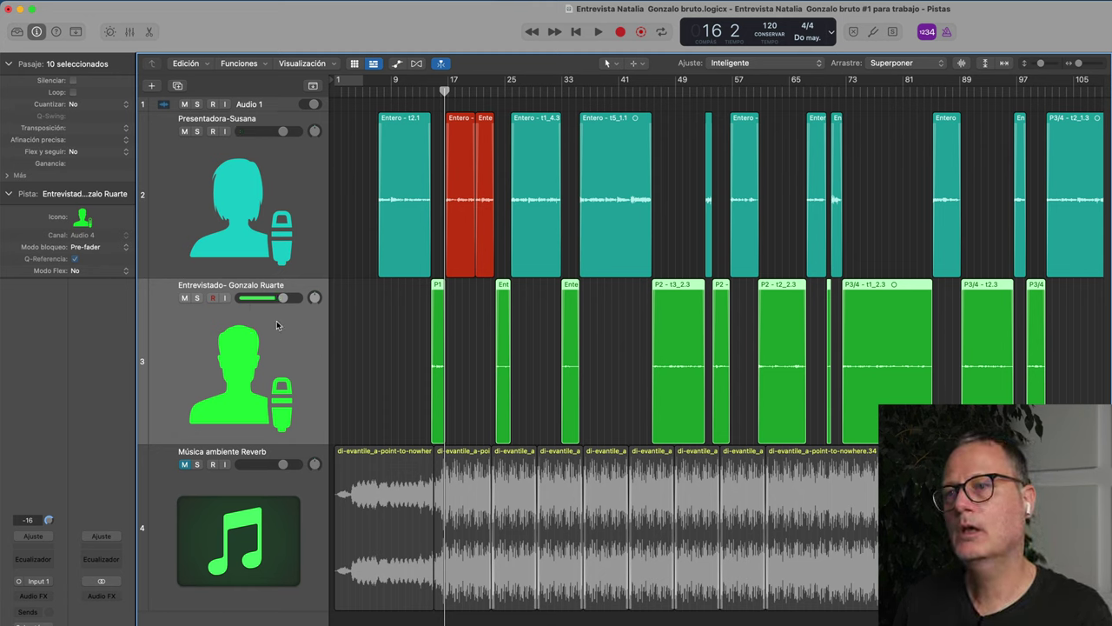
{"action": "key", "text": "o"}
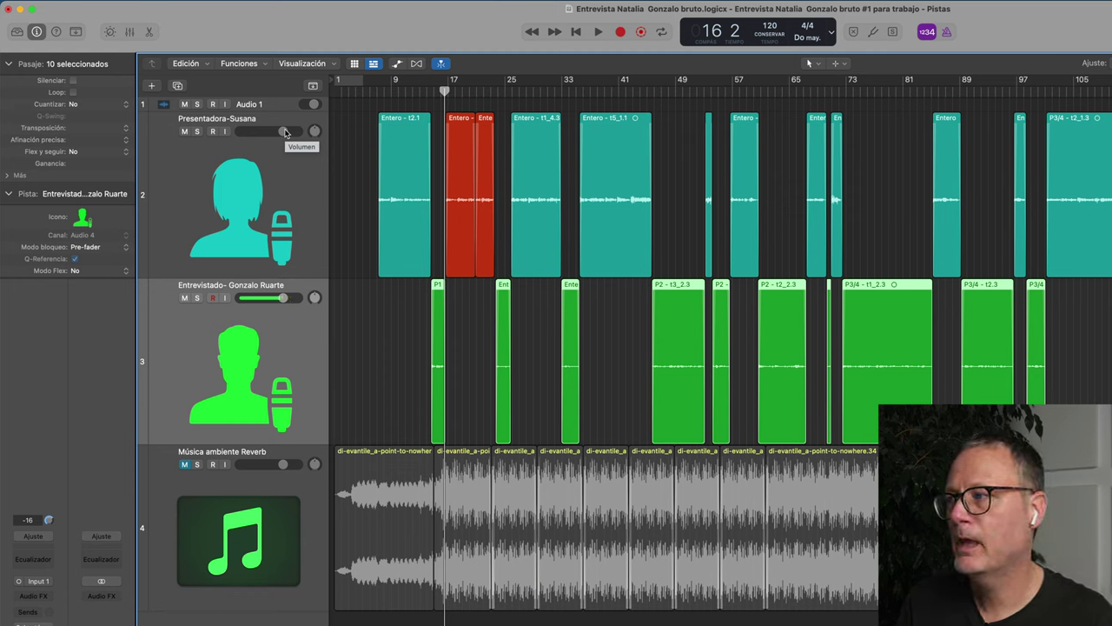
- Insert a mono Compressor from the Dynamics effects on the presenter's track
{"action": "left_click", "coordinate": [170, 169]}
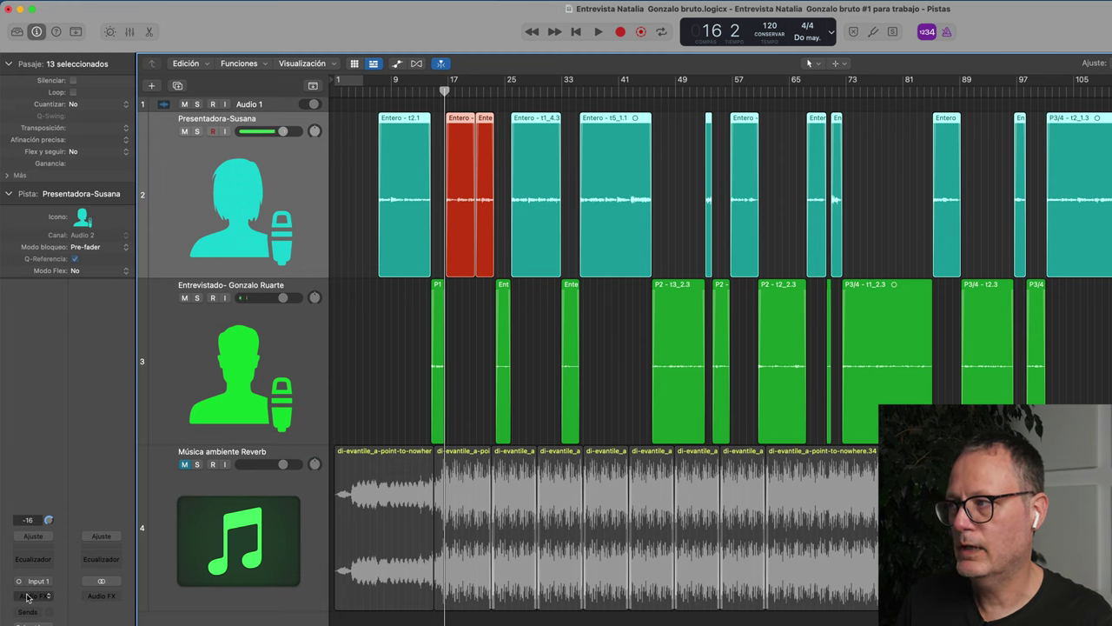
{"action": "left_click", "coordinate": [37, 31]}
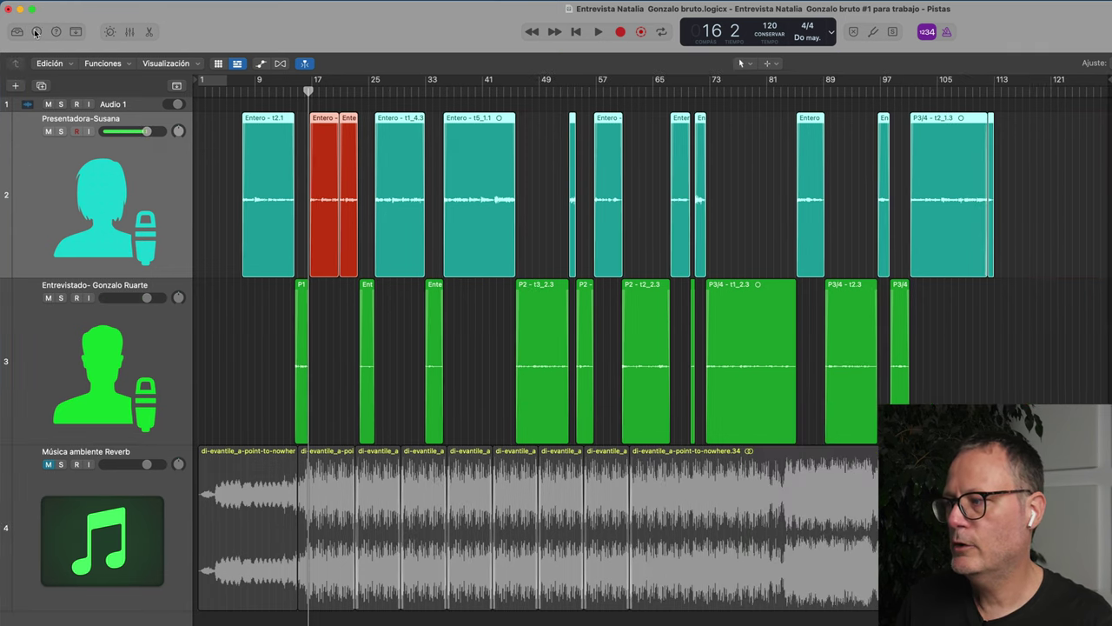
{"action": "left_click", "coordinate": [37, 31]}
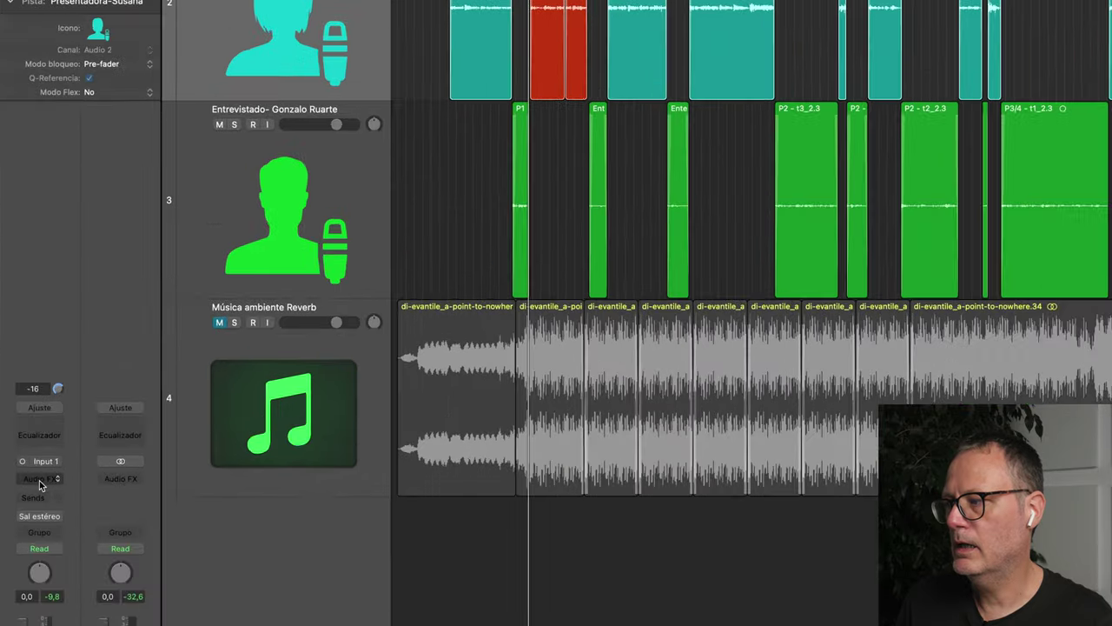
{"action": "left_click", "coordinate": [40, 480]}
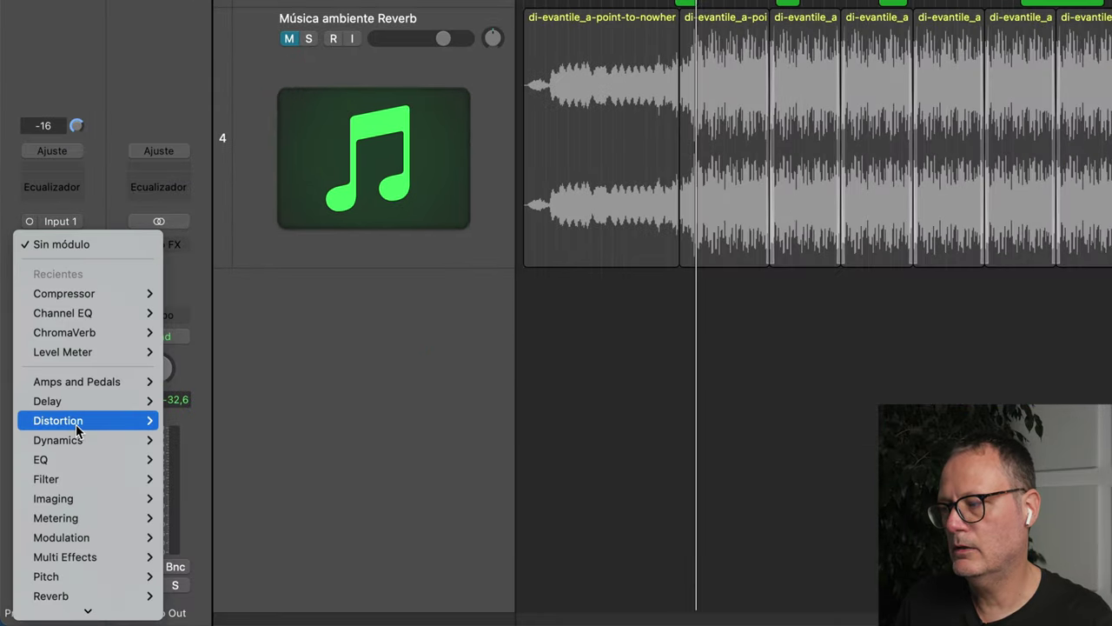
{"action": "mouse_move", "coordinate": [78, 440]}
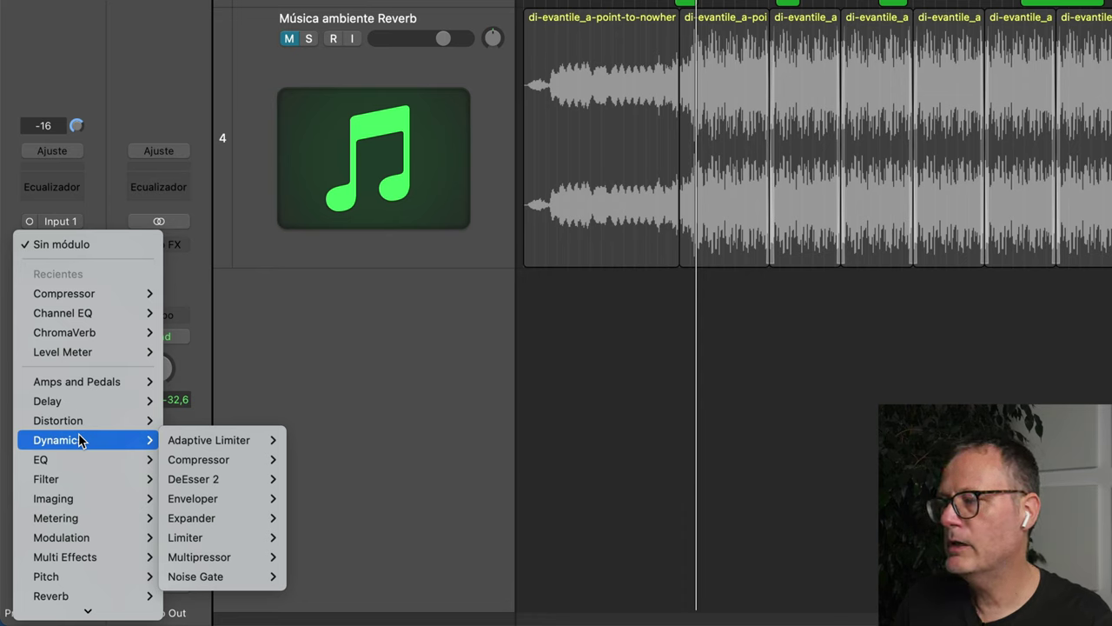
{"action": "mouse_move", "coordinate": [219, 462]}
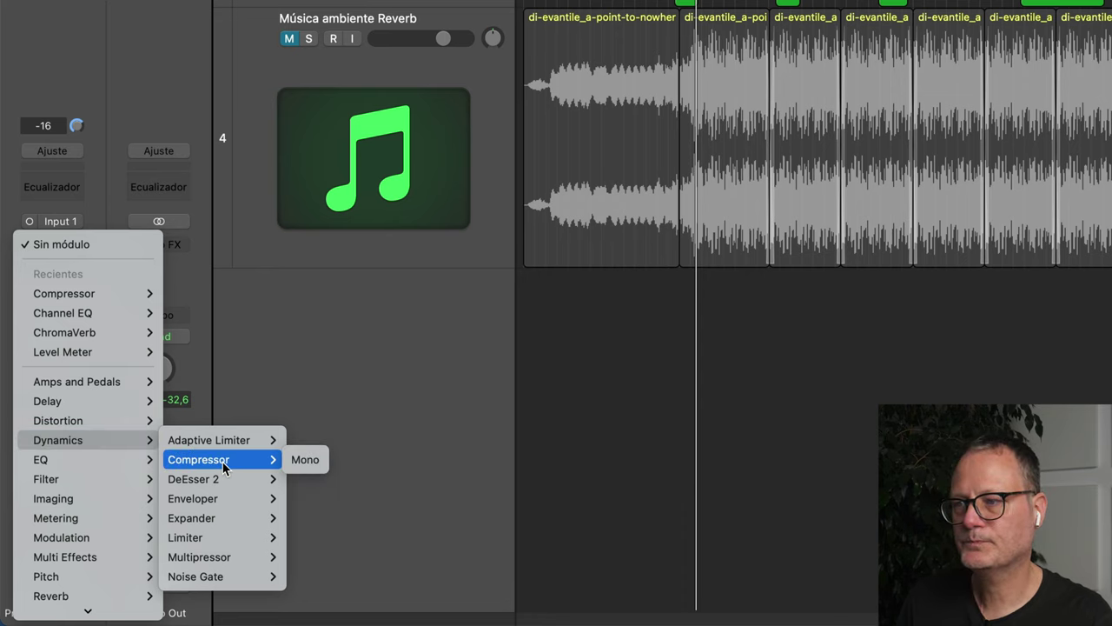
{"action": "left_click", "coordinate": [284, 456]}
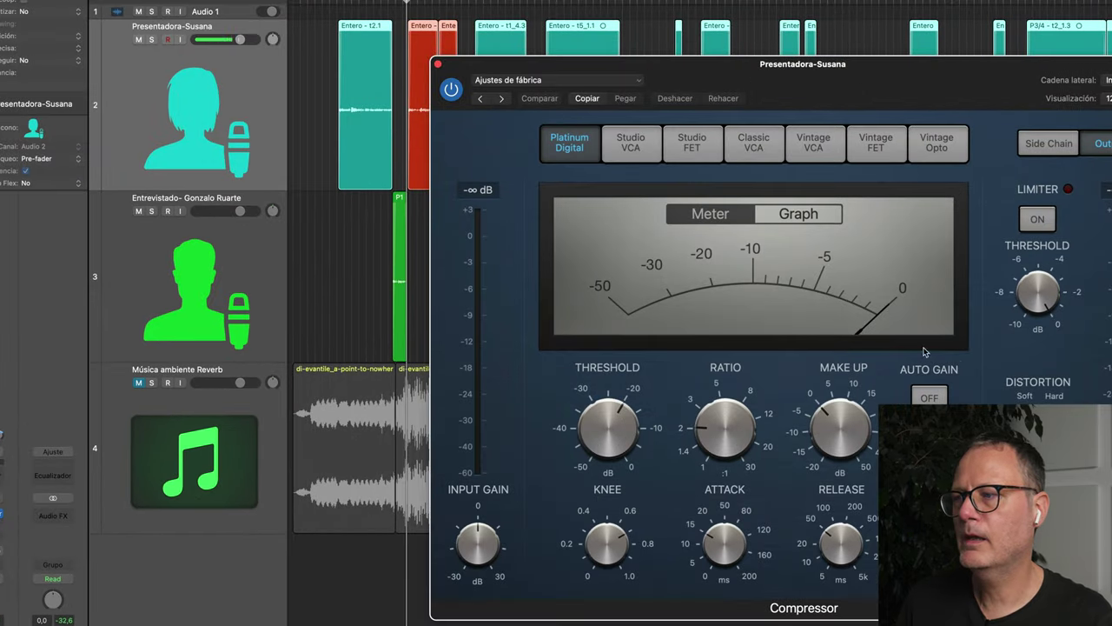
- Switch the Compressor's display to Graph and set the threshold to -23.5 dB while the presenter's audio plays
{"action": "left_click_drag", "start_coordinate": [774, 73], "coordinate": [443, 35]}
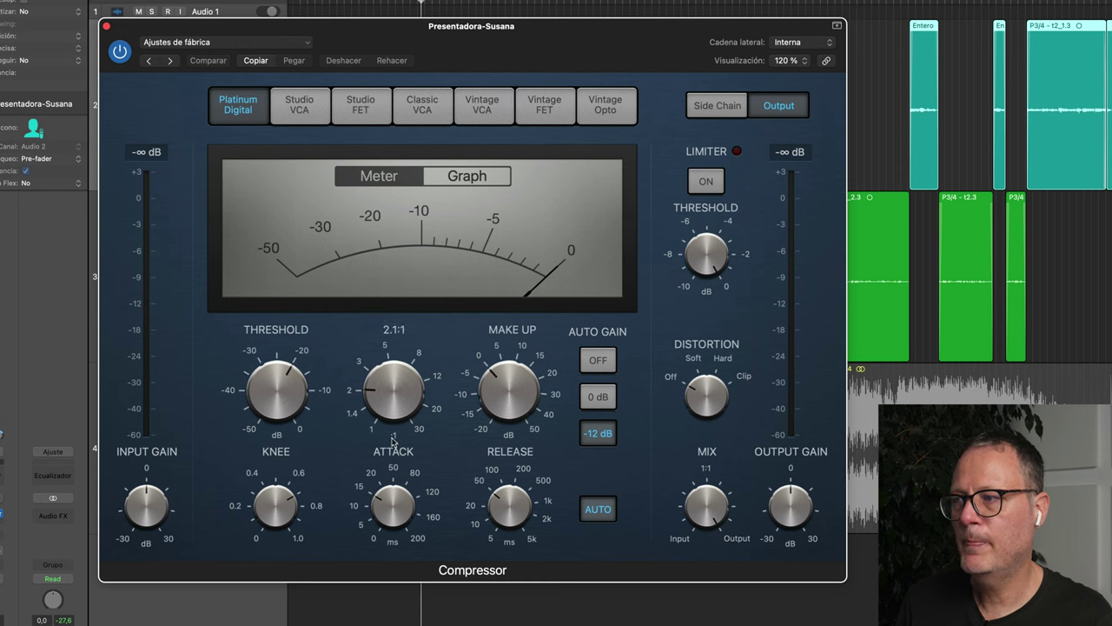
{"action": "left_click", "coordinate": [473, 176]}
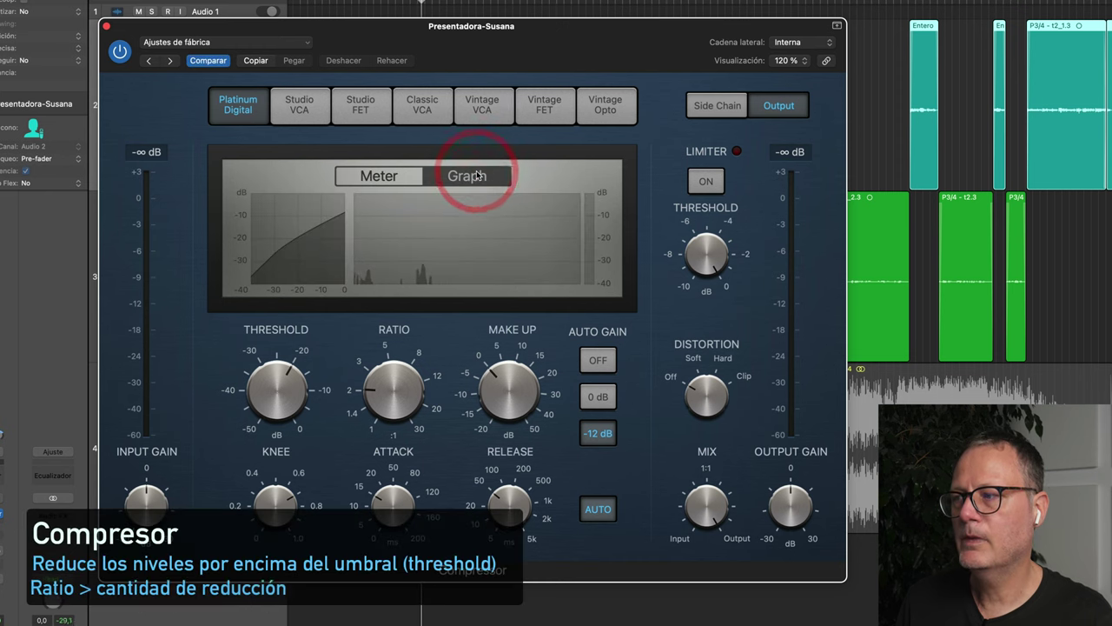
{"action": "mouse_move", "coordinate": [383, 385]}
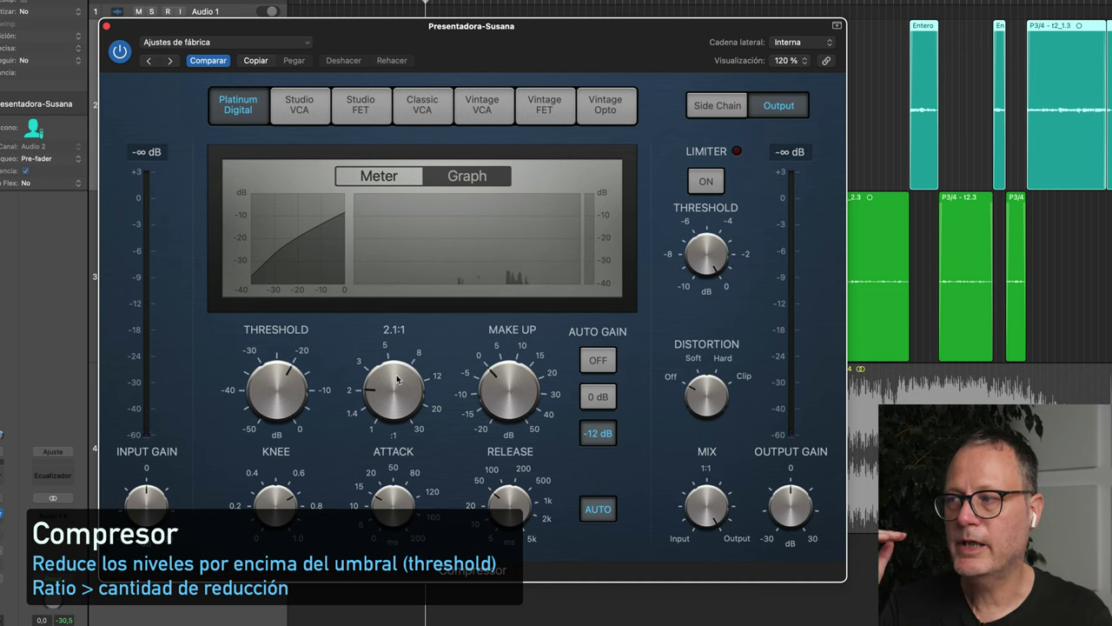
{"action": "mouse_move", "coordinate": [332, 330]}
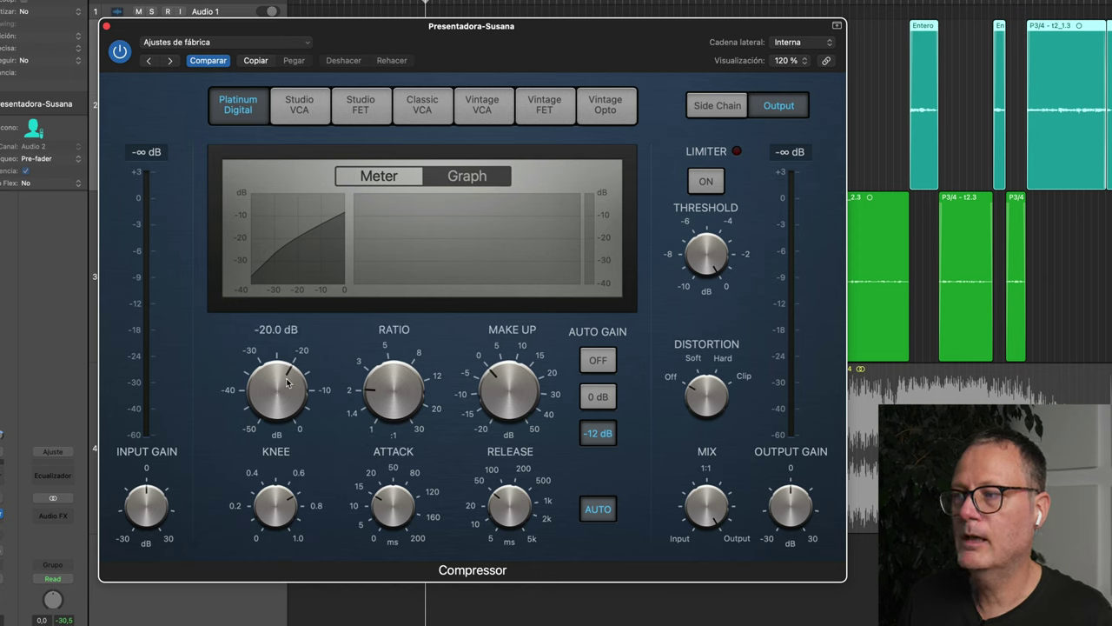
{"action": "key", "text": "space"}
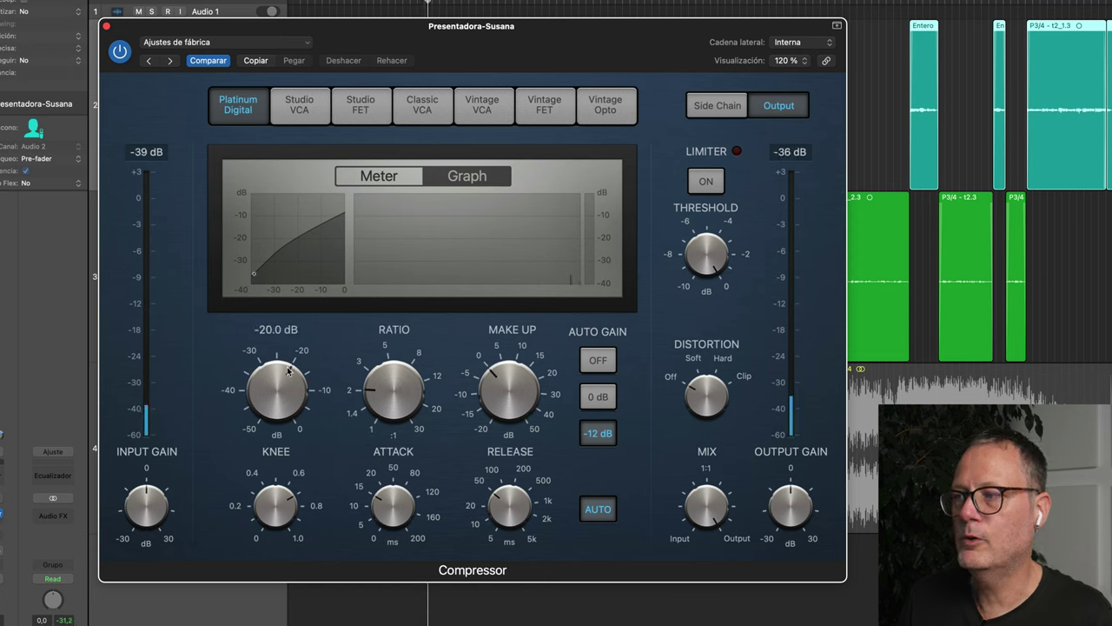
{"action": "left_click_drag", "start_coordinate": [289, 368], "coordinate": [286, 384]}
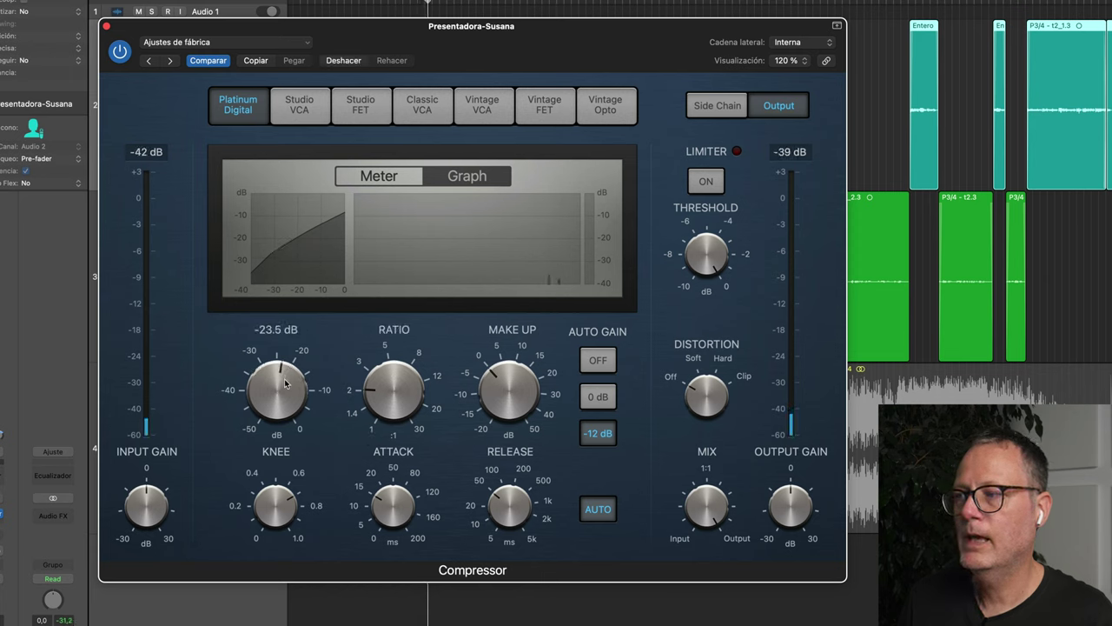
- Return the Compressor's display to Meter and raise the input gain to +13 dB
{"action": "left_click", "coordinate": [365, 177]}
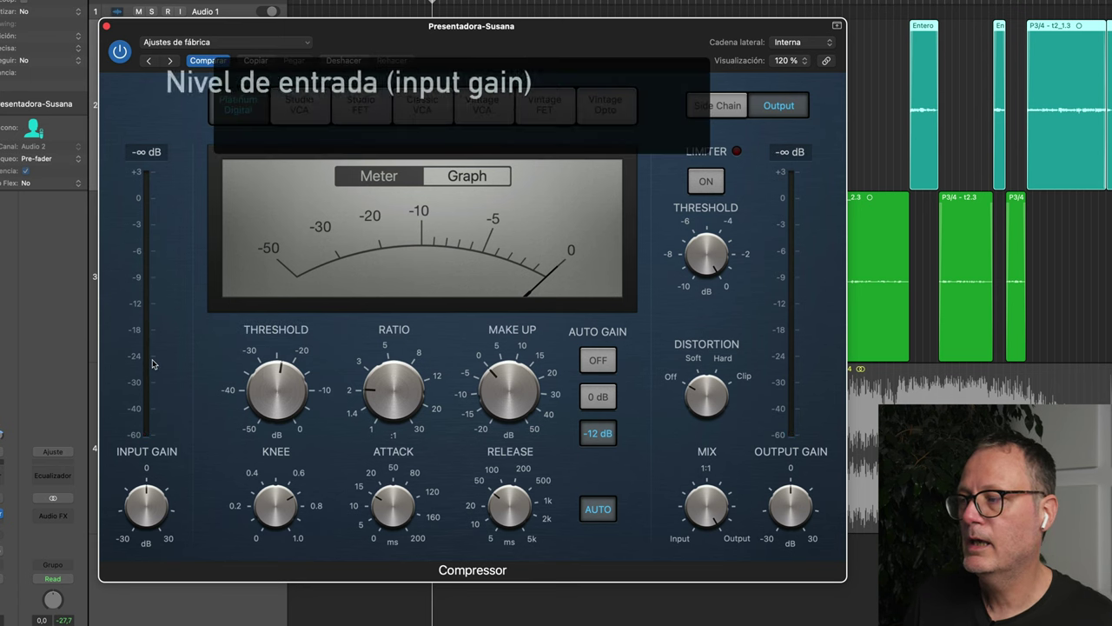
{"action": "mouse_move", "coordinate": [142, 500]}
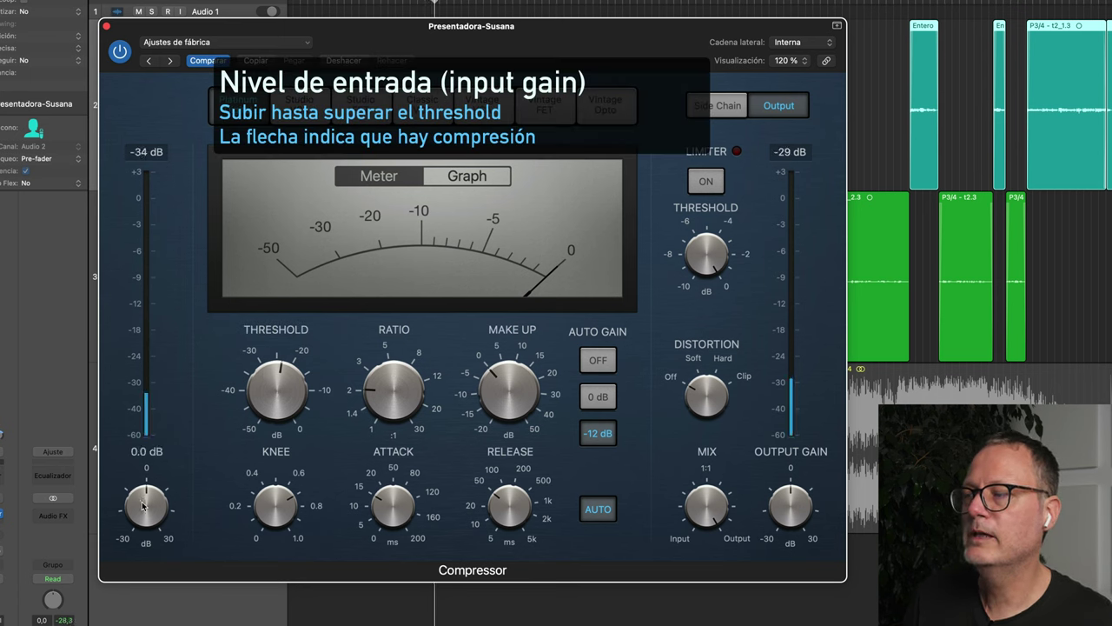
{"action": "left_click_drag", "start_coordinate": [142, 500], "coordinate": [144, 478]}
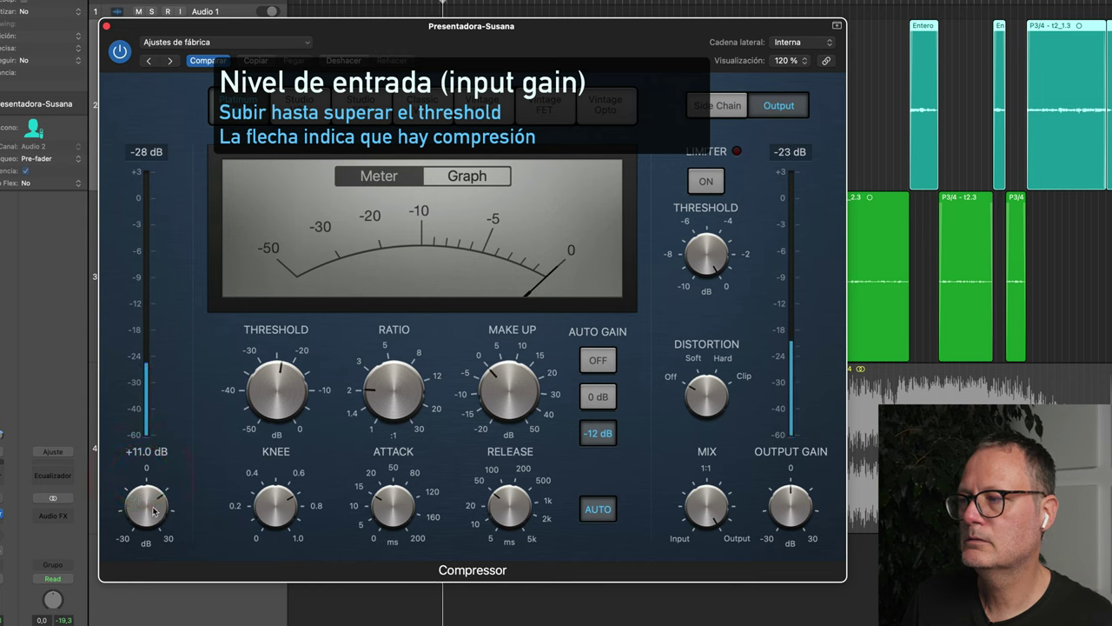
{"action": "left_click_drag", "start_coordinate": [152, 513], "coordinate": [152, 509]}
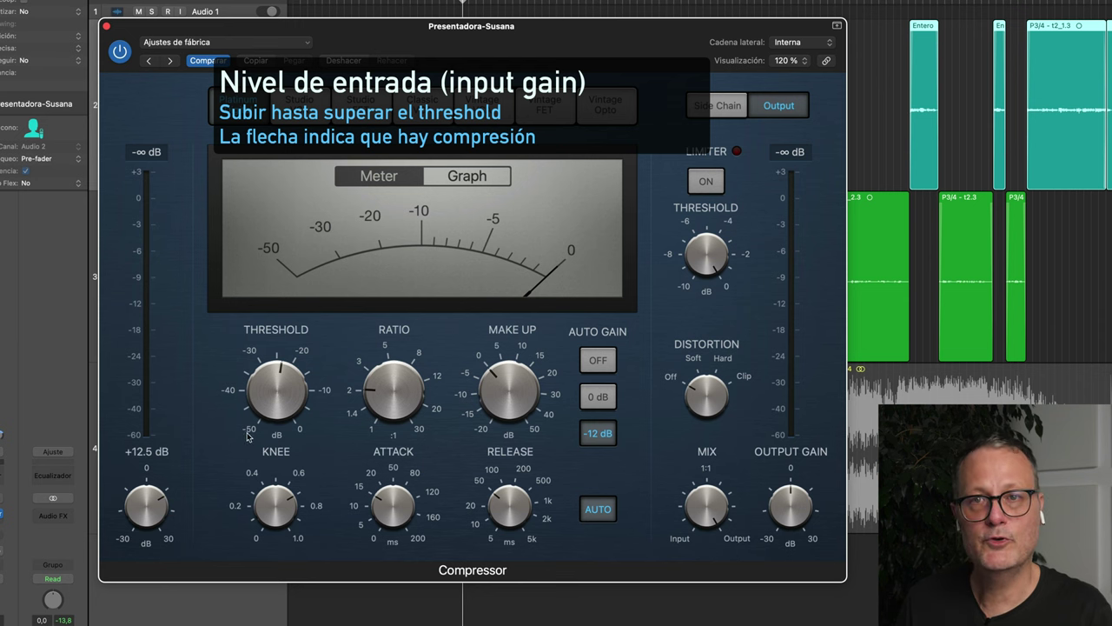
{"action": "mouse_move", "coordinate": [296, 367]}
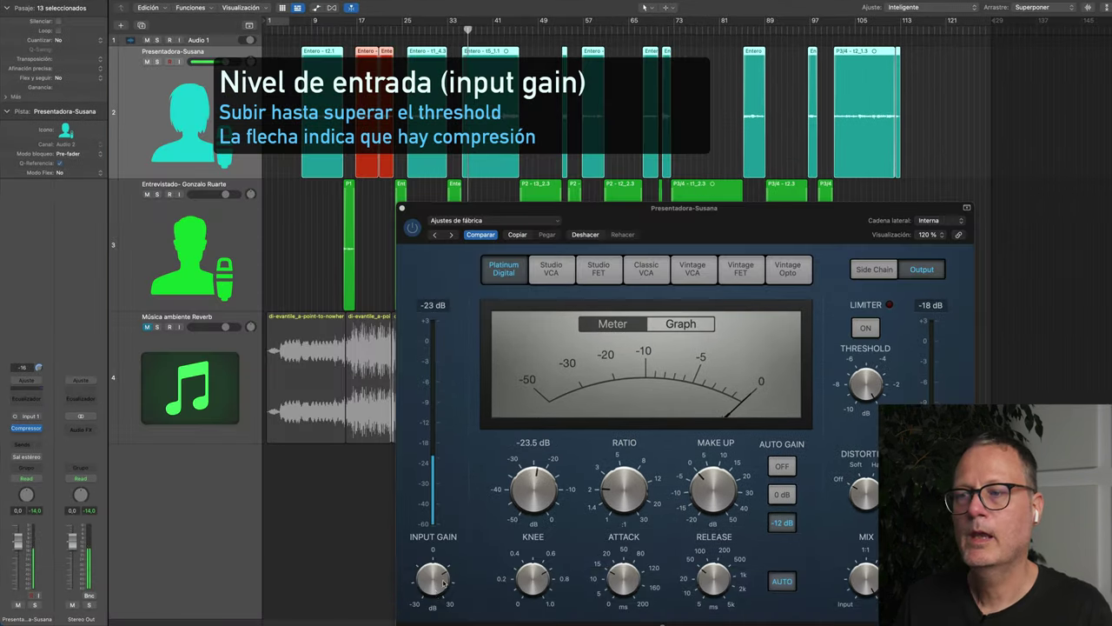
{"action": "mouse_move", "coordinate": [428, 592]}
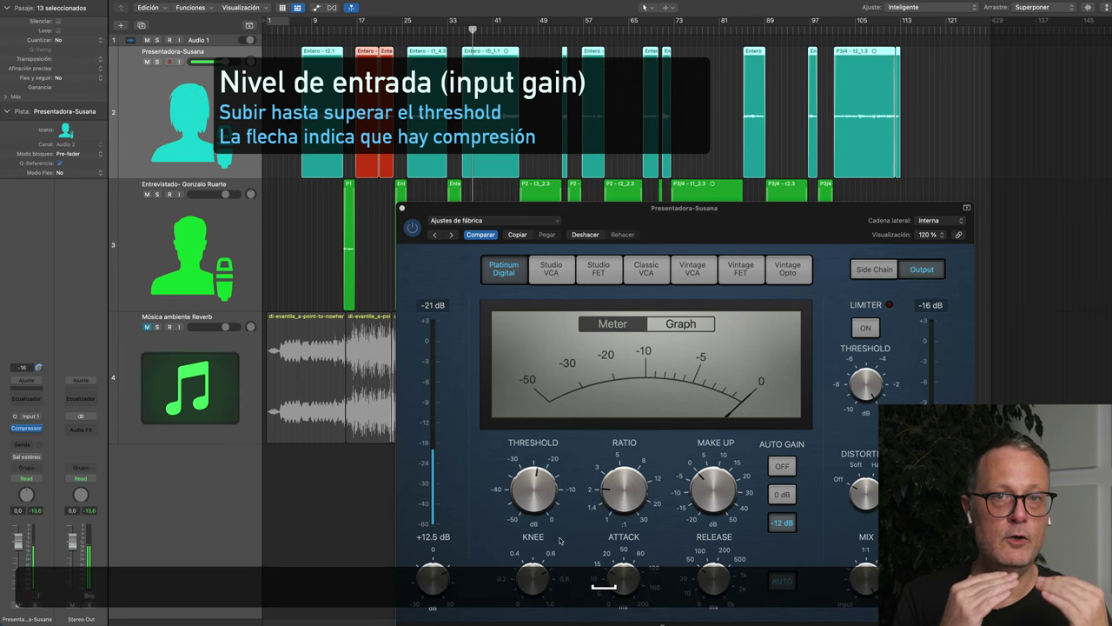
{"action": "mouse_move", "coordinate": [590, 508]}
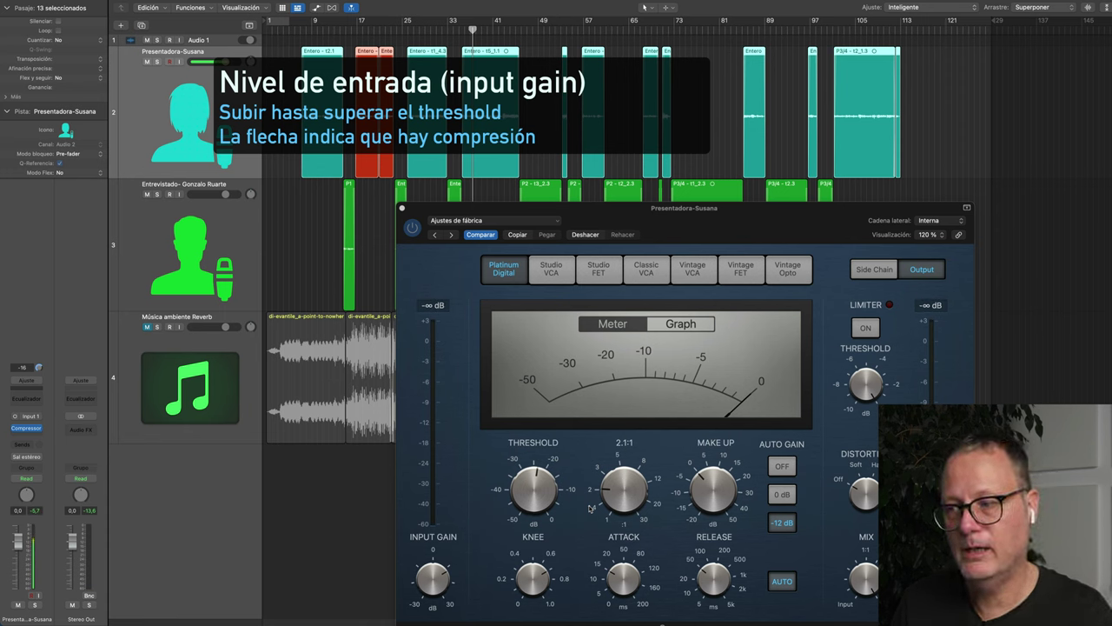
{"action": "mouse_move", "coordinate": [513, 481]}
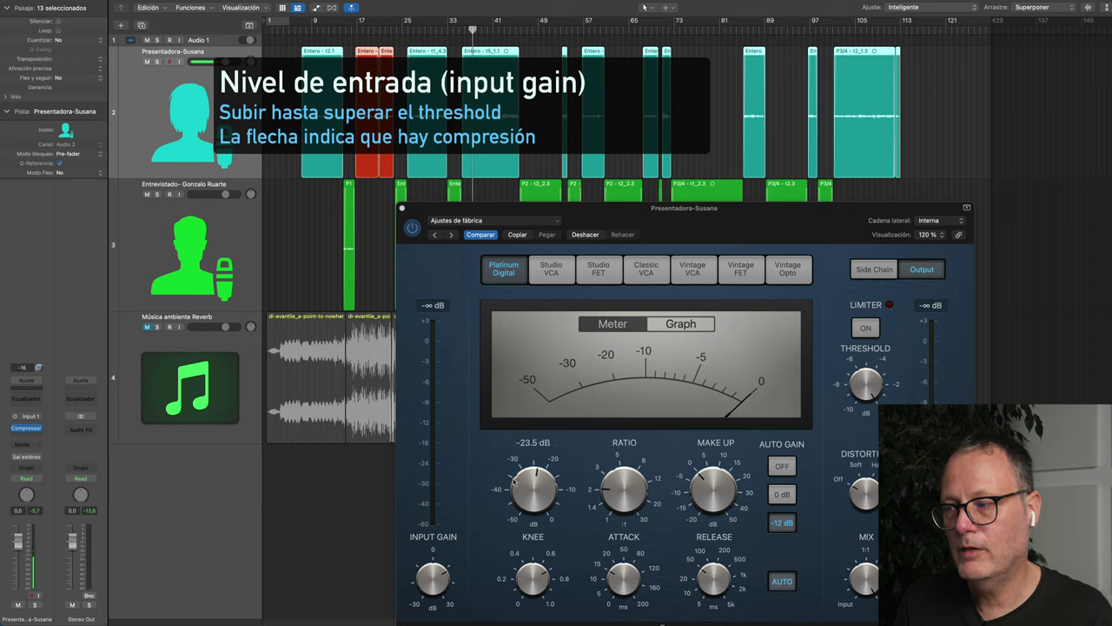
{"action": "left_click", "coordinate": [444, 577]}
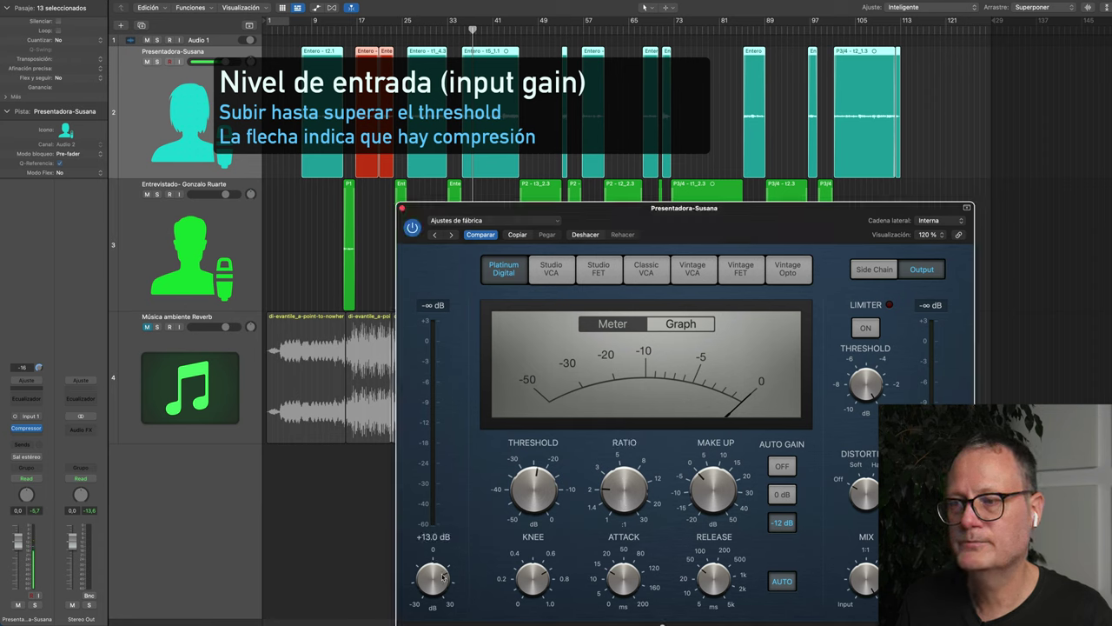
- Play the presenter's audio with auto gain at 0 dB and set auto gain back to -12 dB
{"action": "key", "text": "space"}
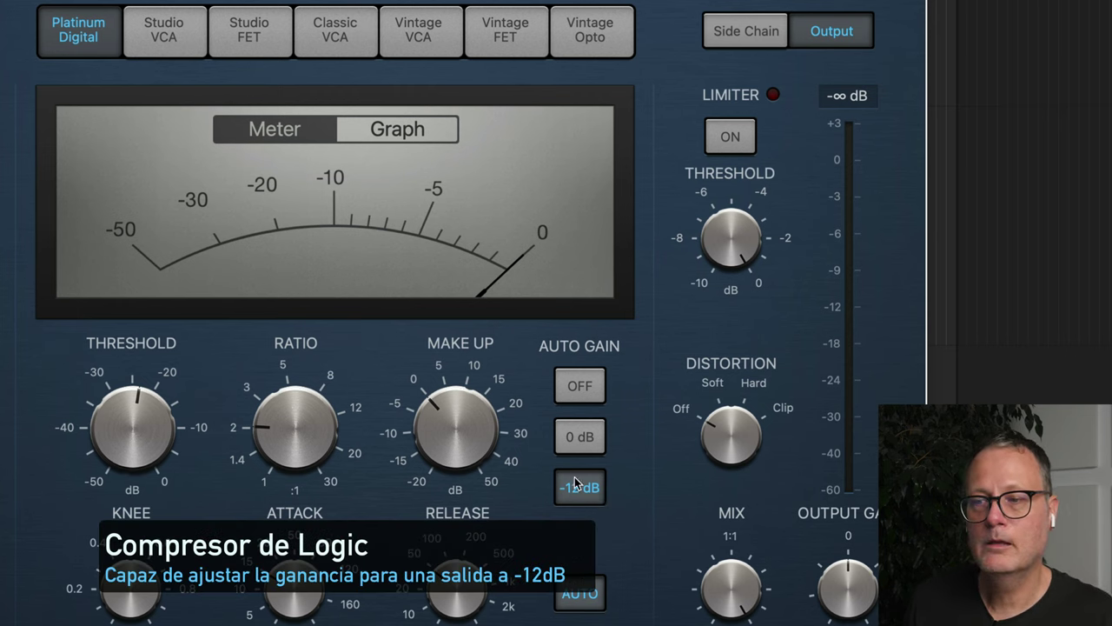
{"action": "key", "text": "space"}
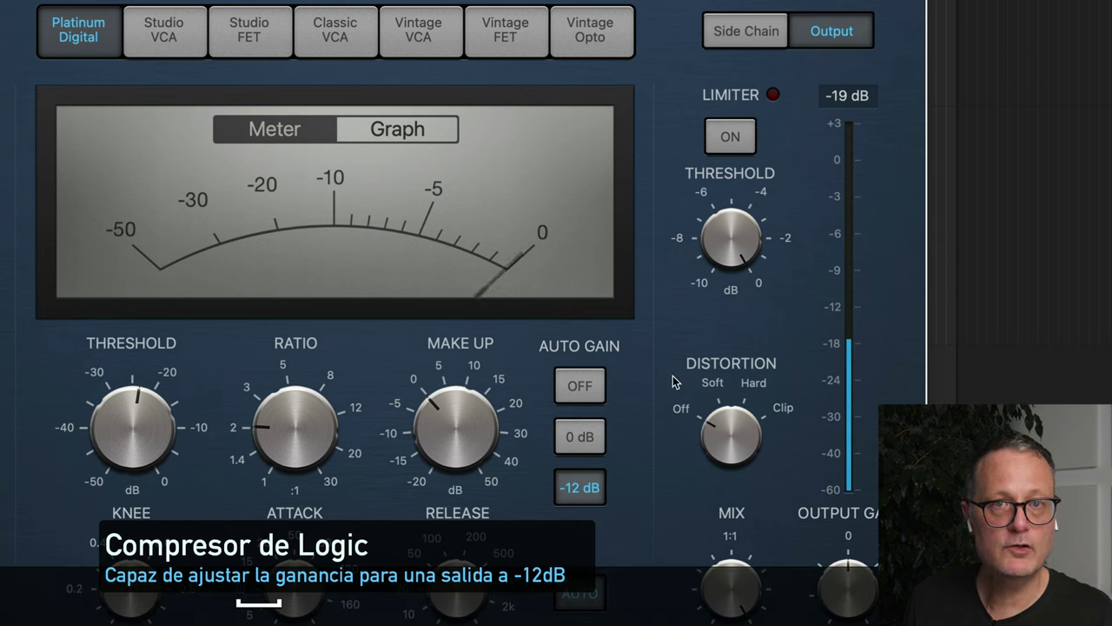
{"action": "left_click", "coordinate": [577, 439]}
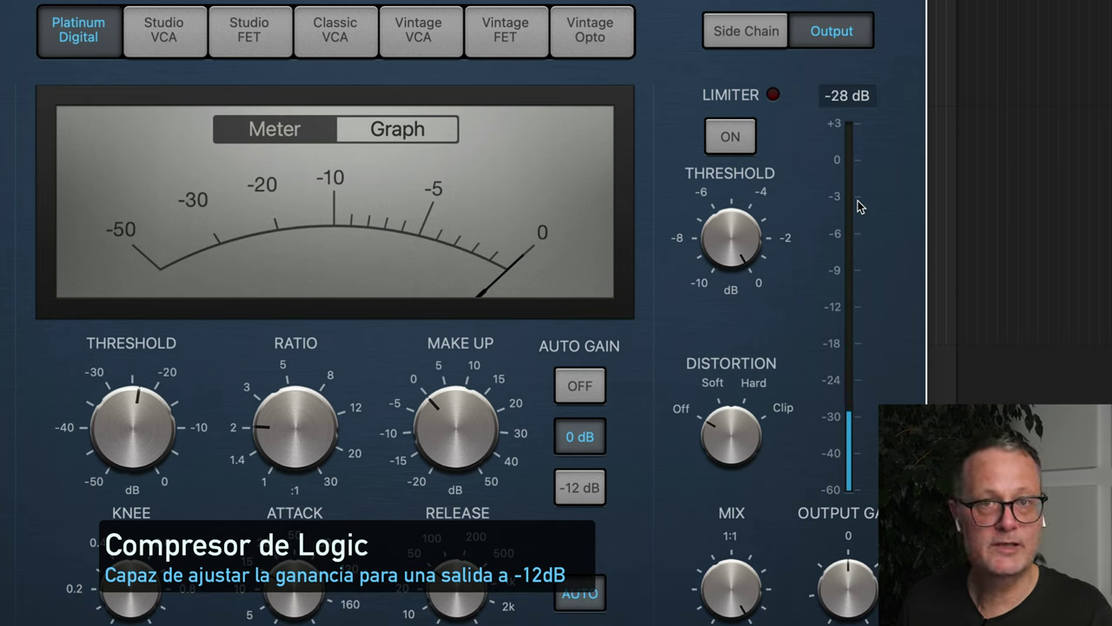
{"action": "left_click", "coordinate": [576, 504]}
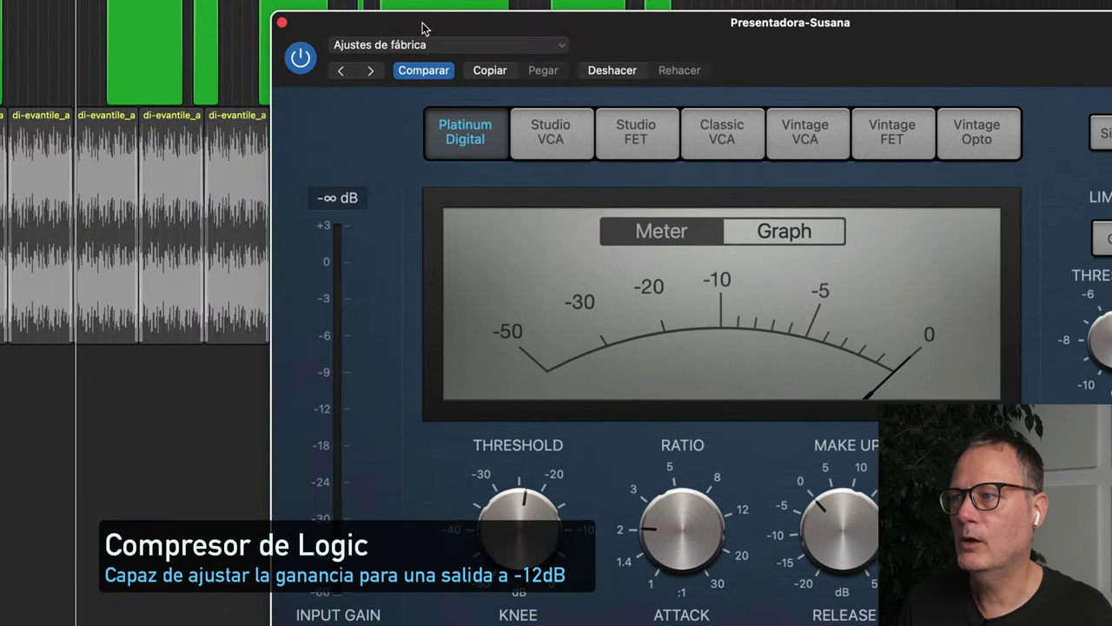
- Move the Compressor window clear of the tracks and set a cycle range over the interviewee's P2 - t3_2.3 region
{"action": "left_click_drag", "start_coordinate": [422, 29], "coordinate": [471, 128]}
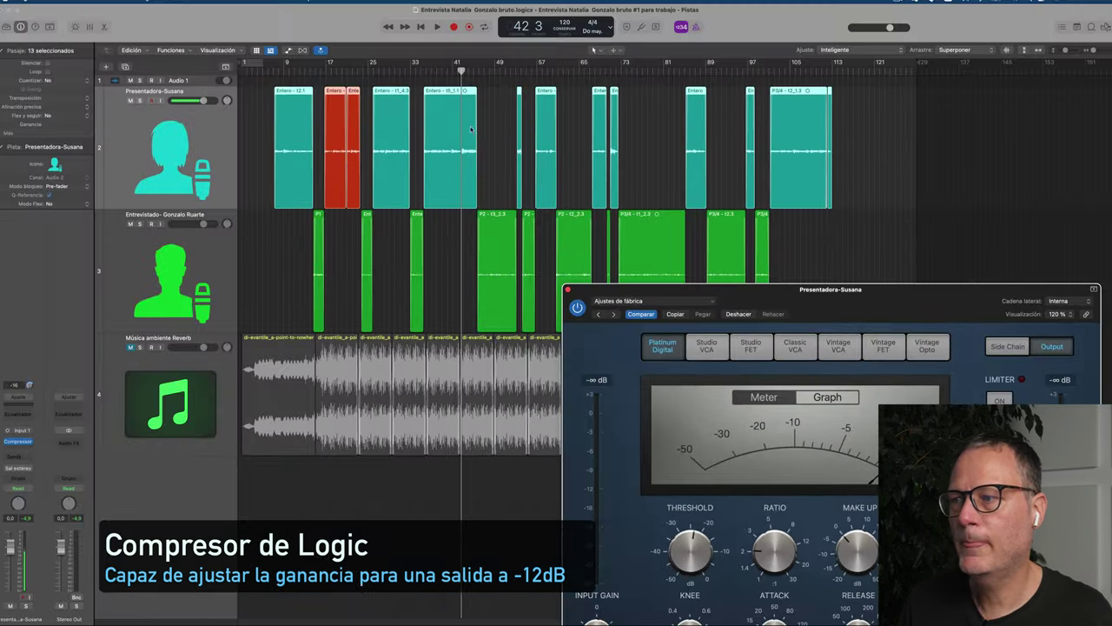
{"action": "left_click", "coordinate": [483, 69]}
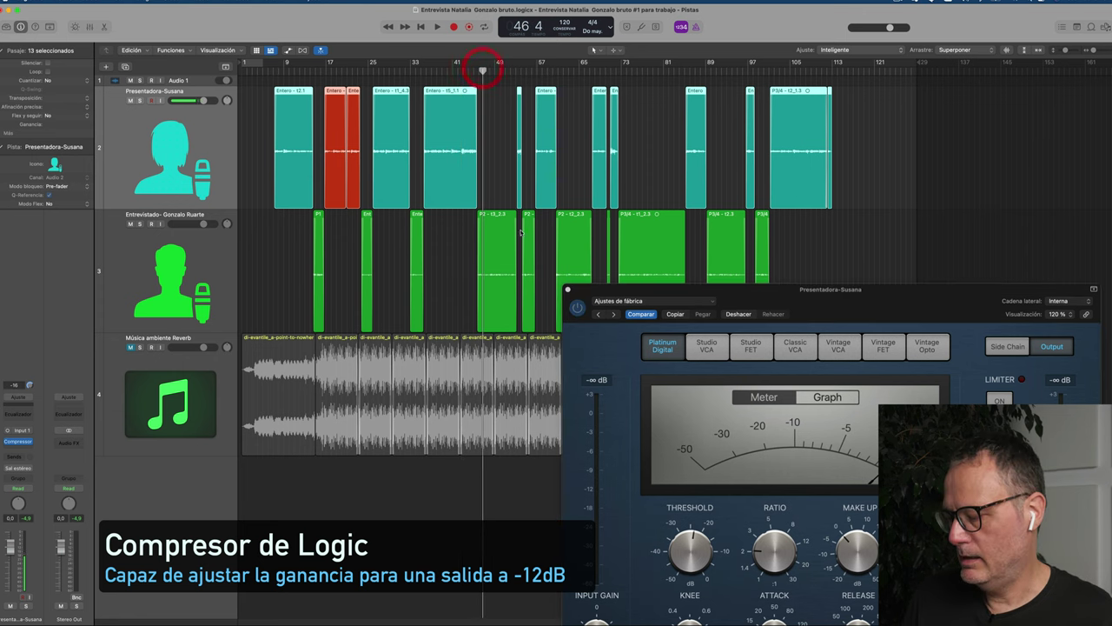
{"action": "left_click", "coordinate": [488, 268]}
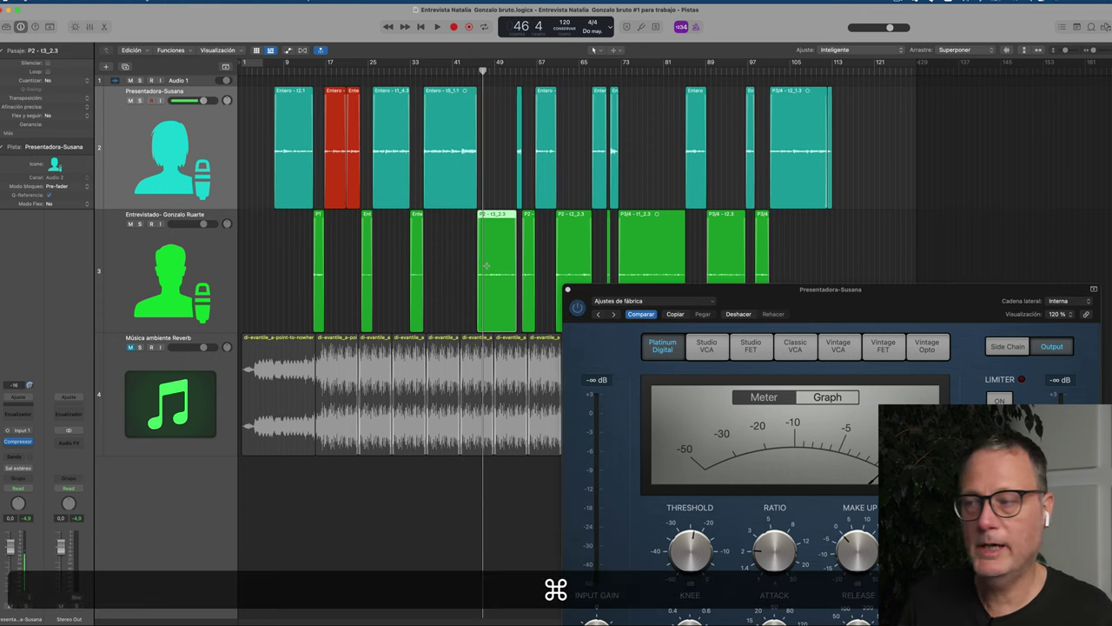
{"action": "key", "text": "super+u"}
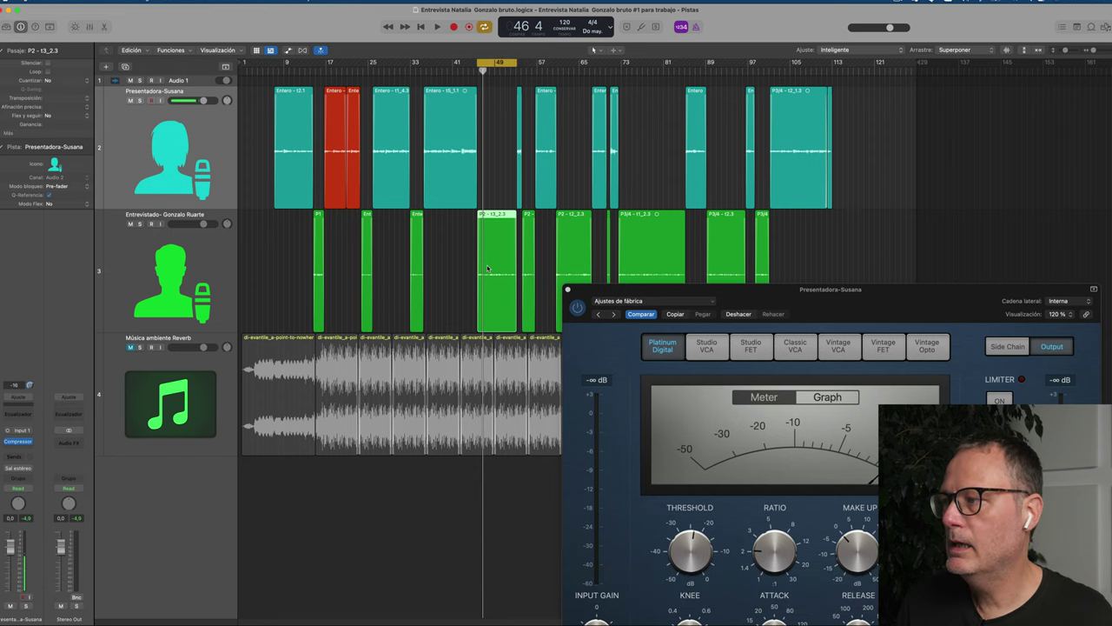
- Insert a mono Compressor on the interviewee's track and set its threshold to -24.5 dB
{"action": "left_click", "coordinate": [181, 252]}
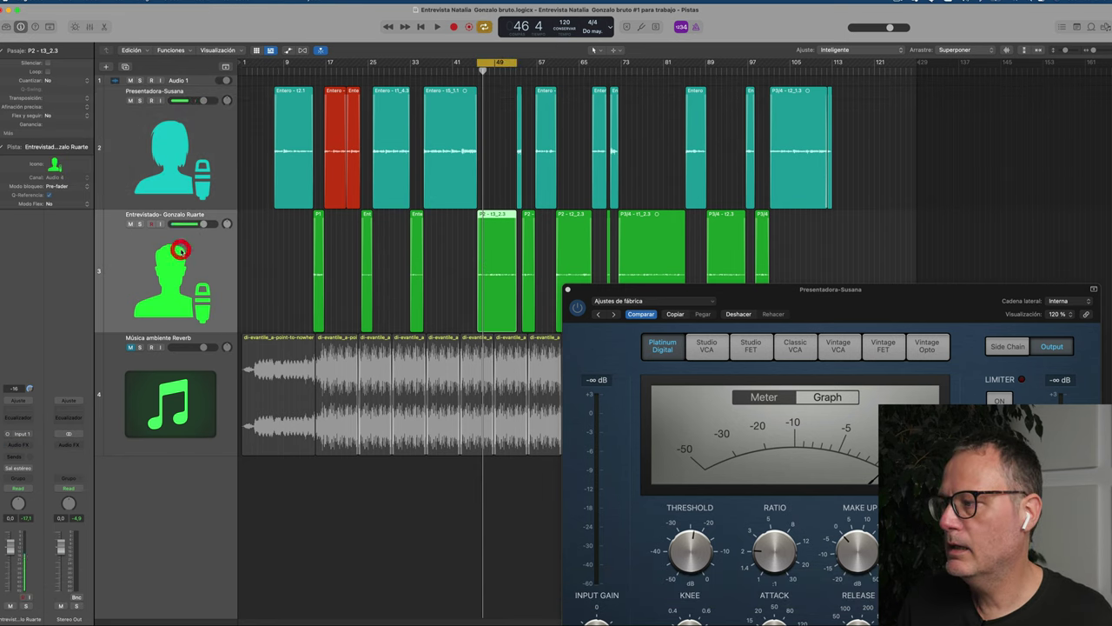
{"action": "left_click", "coordinate": [20, 446]}
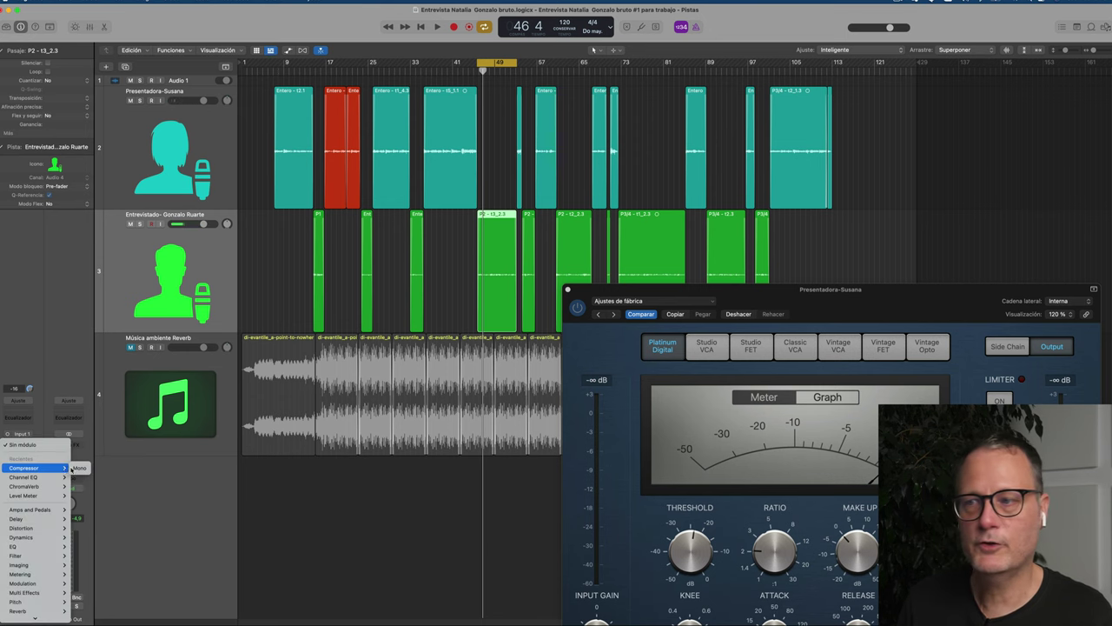
{"action": "left_click", "coordinate": [78, 468]}
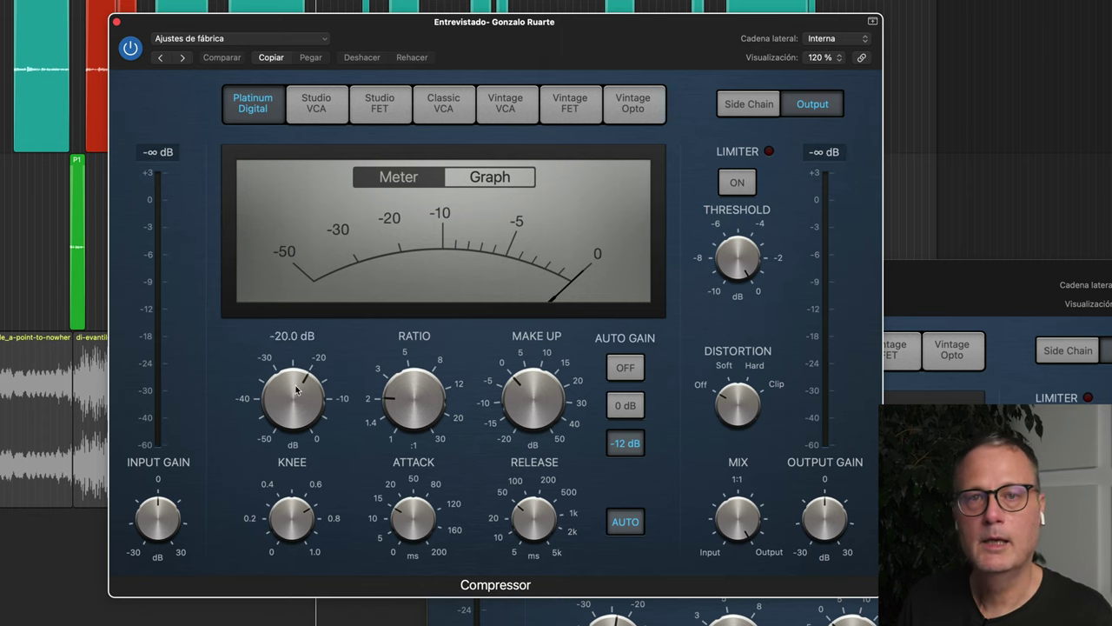
{"action": "left_click_drag", "start_coordinate": [293, 401], "coordinate": [295, 397]}
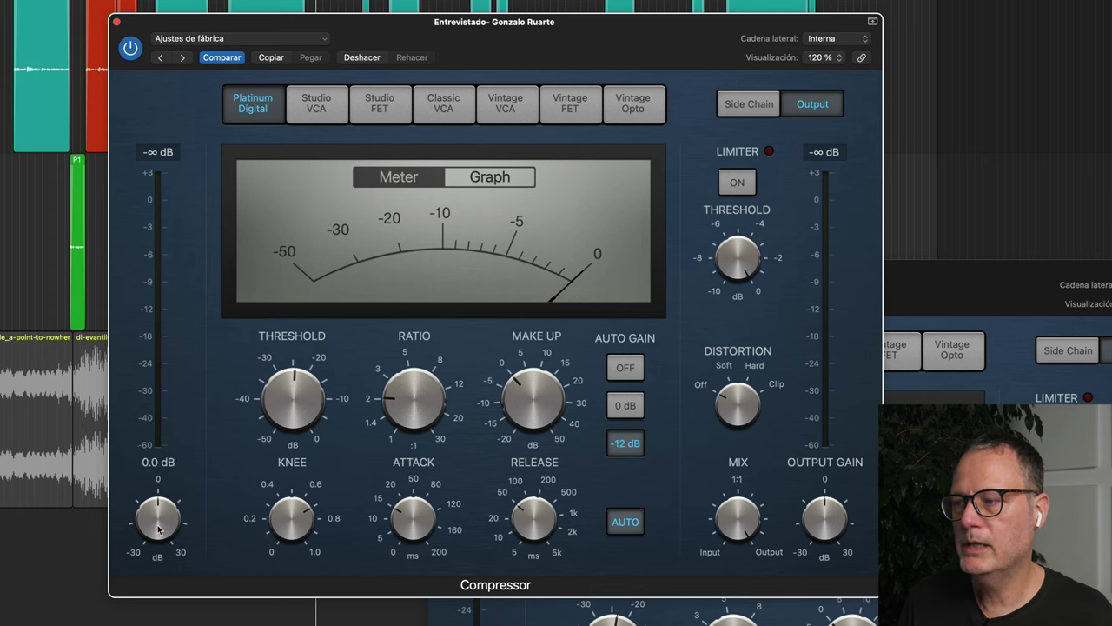
- Raise the input gain of the interviewee's Compressor beyond +17.5 dB while the interviewee's audio plays
{"action": "left_click_drag", "start_coordinate": [152, 508], "coordinate": [149, 514]}
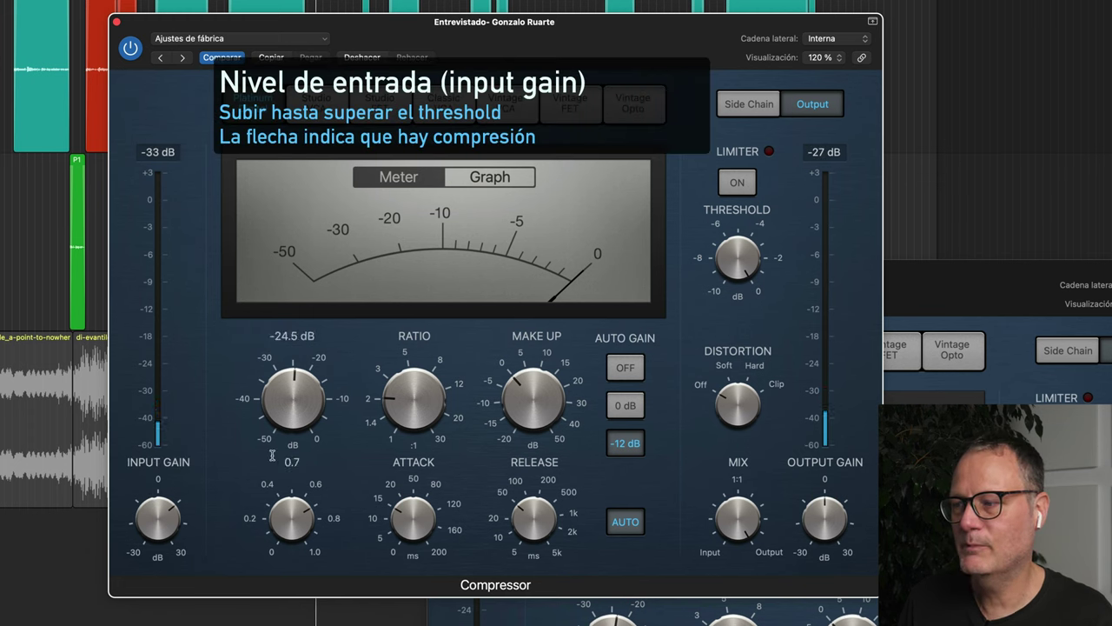
{"action": "left_click_drag", "start_coordinate": [186, 520], "coordinate": [166, 511]}
{"action": "scroll", "coordinate": [167, 511], "scroll_direction": "up", "scroll_amount": 1}
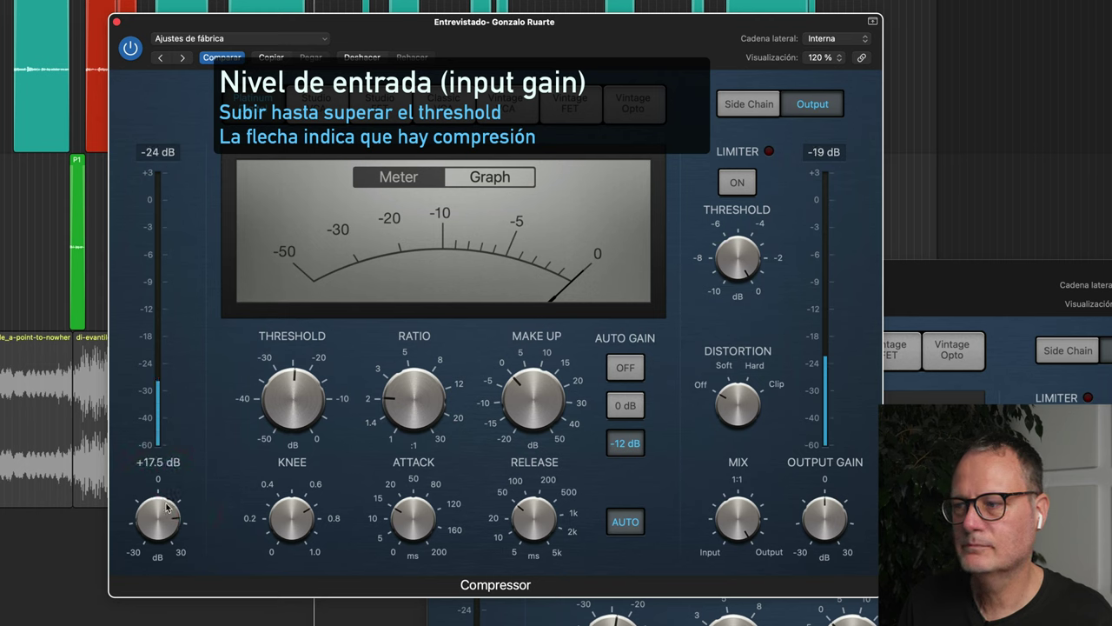
{"action": "scroll", "coordinate": [168, 509], "scroll_direction": "up", "scroll_amount": 1}
{"action": "left_click", "coordinate": [168, 509]}
{"action": "scroll", "coordinate": [167, 503], "scroll_direction": "up", "scroll_amount": 4}
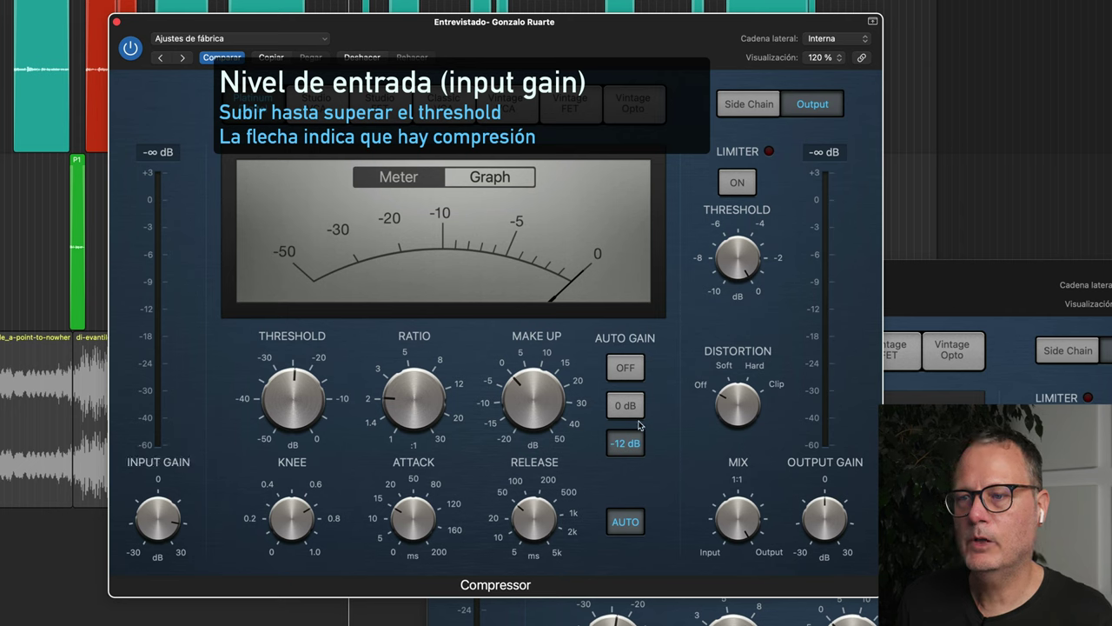
- Place the interviewee's Compressor beside the presenter's and play a cycle range extended back over the end of the presenter's preceding region
{"action": "left_click_drag", "start_coordinate": [553, 34], "coordinate": [89, 311]}
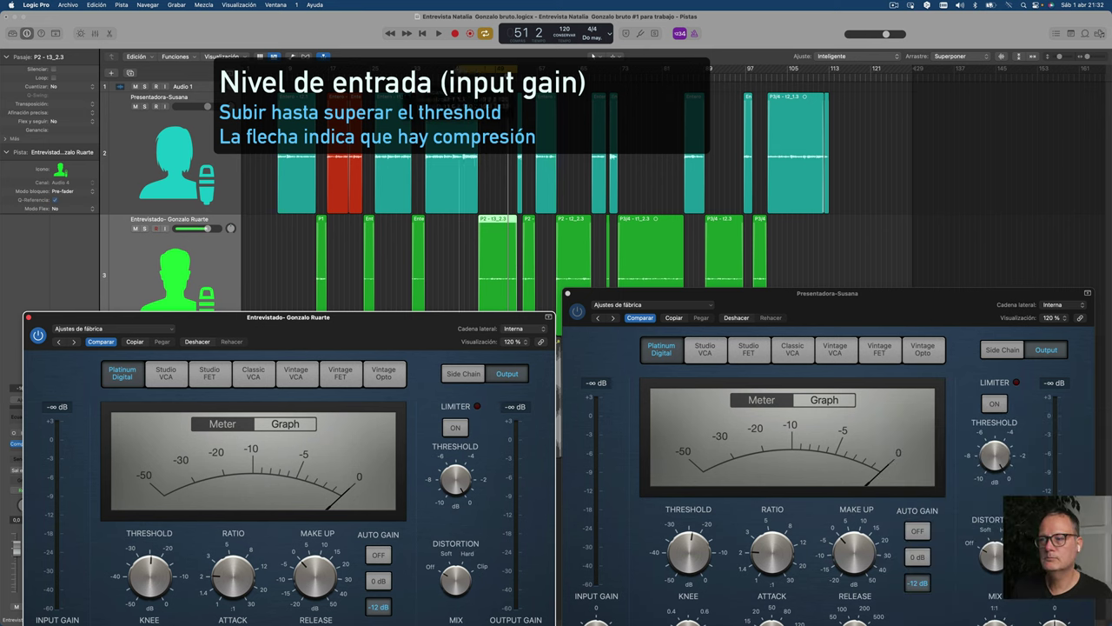
{"action": "key", "text": "space"}
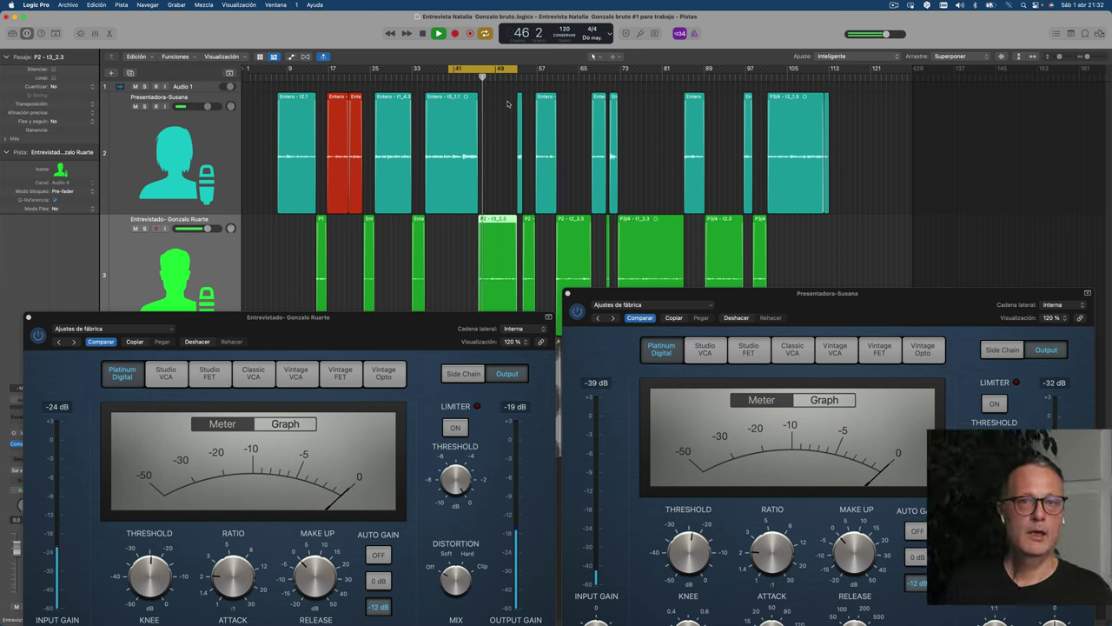
{"action": "key", "text": "space"}
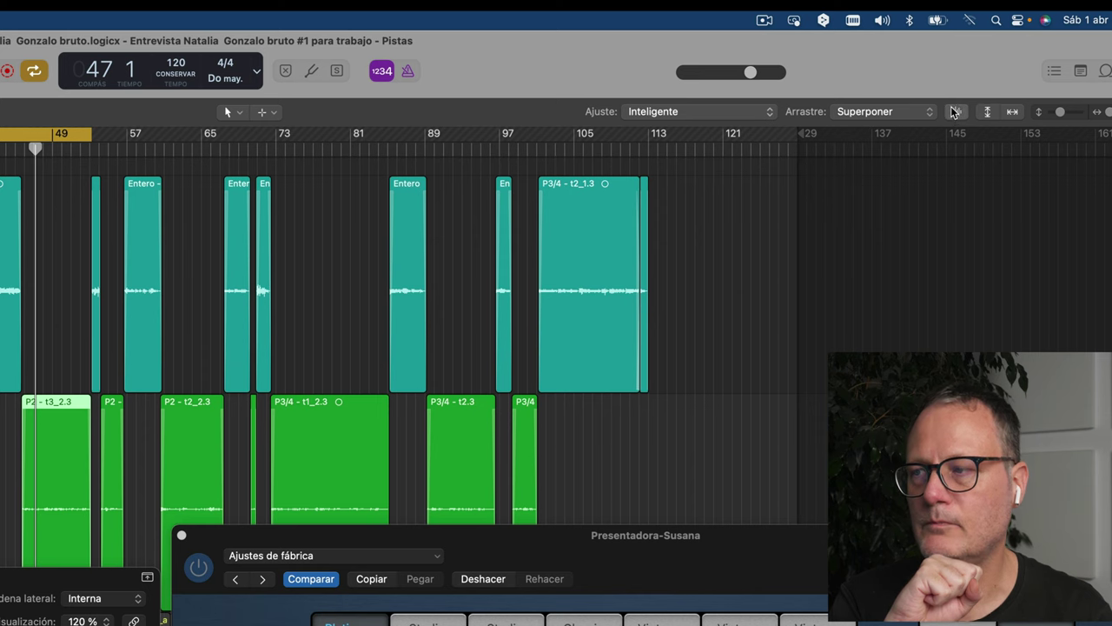
- Enlarge the waveforms inside the regions and widen the timeline around the interviewee's P2 - t3_2.3 region
{"action": "left_click_drag", "start_coordinate": [954, 111], "coordinate": [946, 39]}
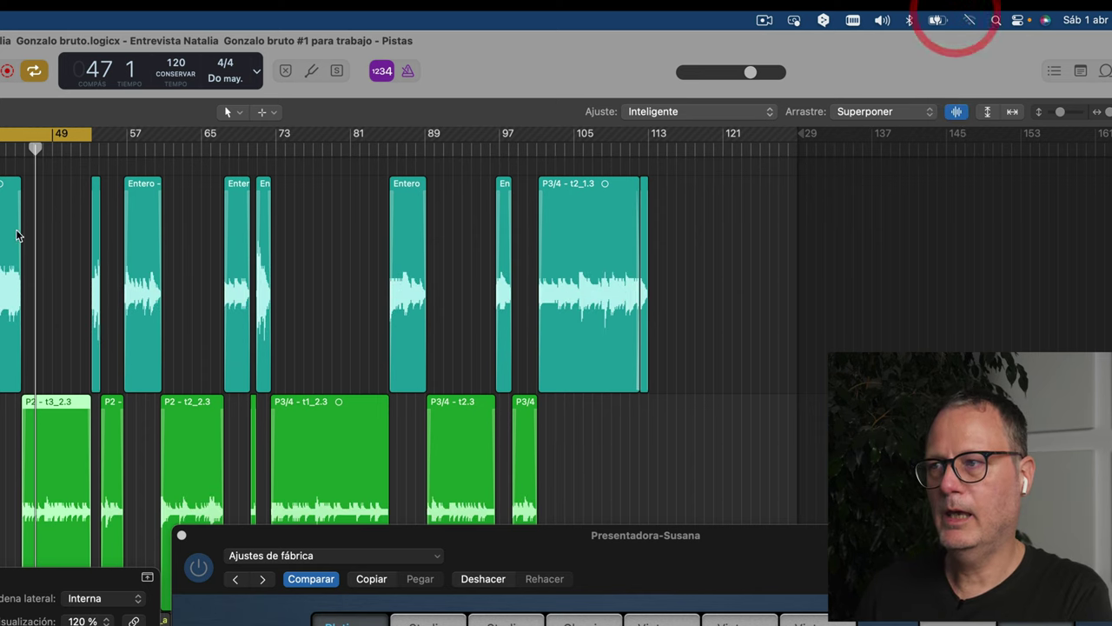
{"action": "key", "text": "super+Right"}
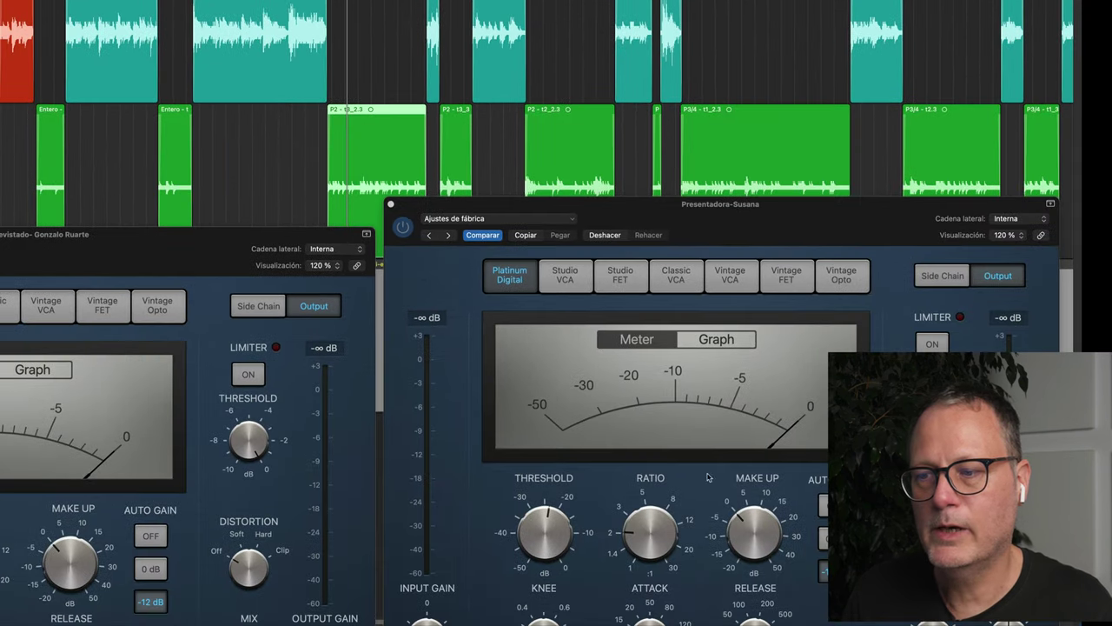
- Raise the ratio on the presenter's and interviewee's Compressors, taking the interviewee's to at least 2.8:1
{"action": "left_click_drag", "start_coordinate": [625, 536], "coordinate": [633, 515]}
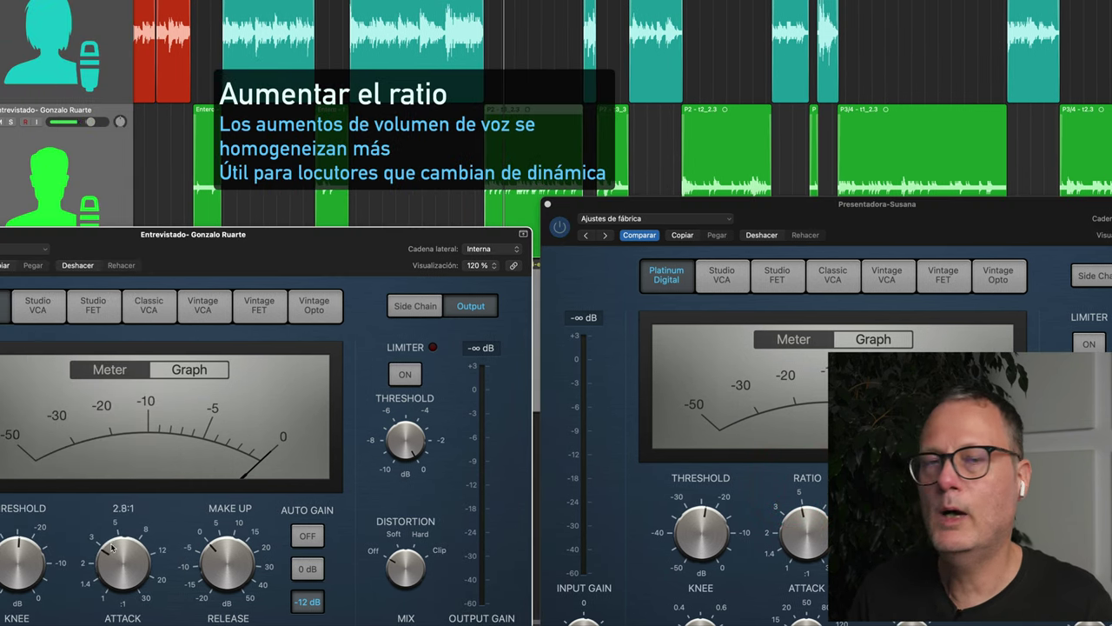
{"action": "left_click_drag", "start_coordinate": [113, 540], "coordinate": [116, 532]}
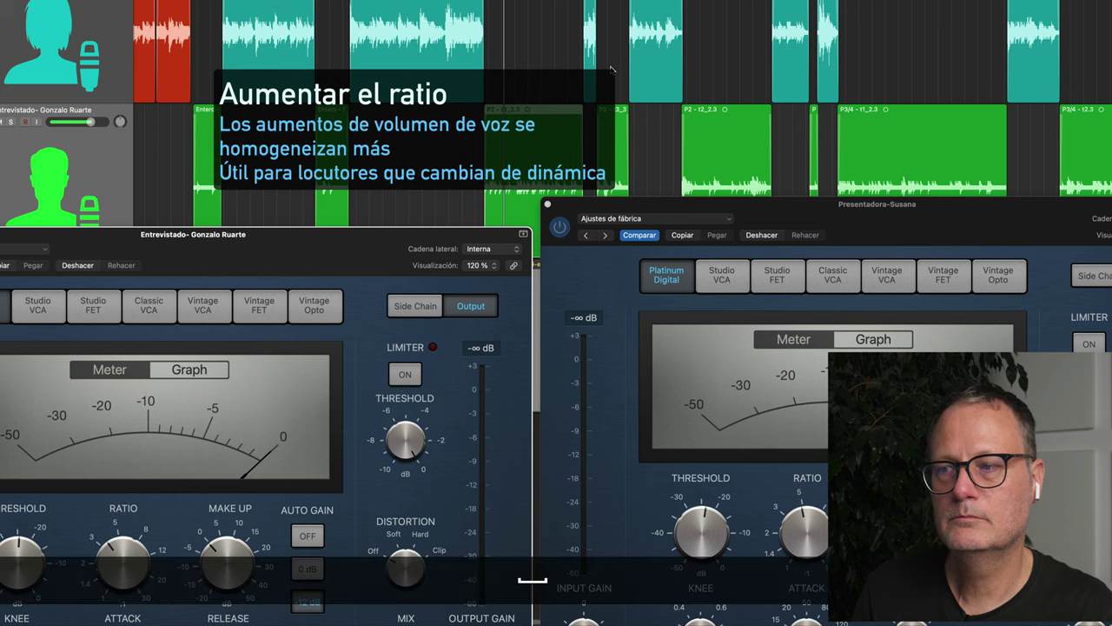
- Play the presenter's part of the cycle with the raised ratio, then move the presenter's Compressor window up over the tracks
{"action": "key", "text": "space"}
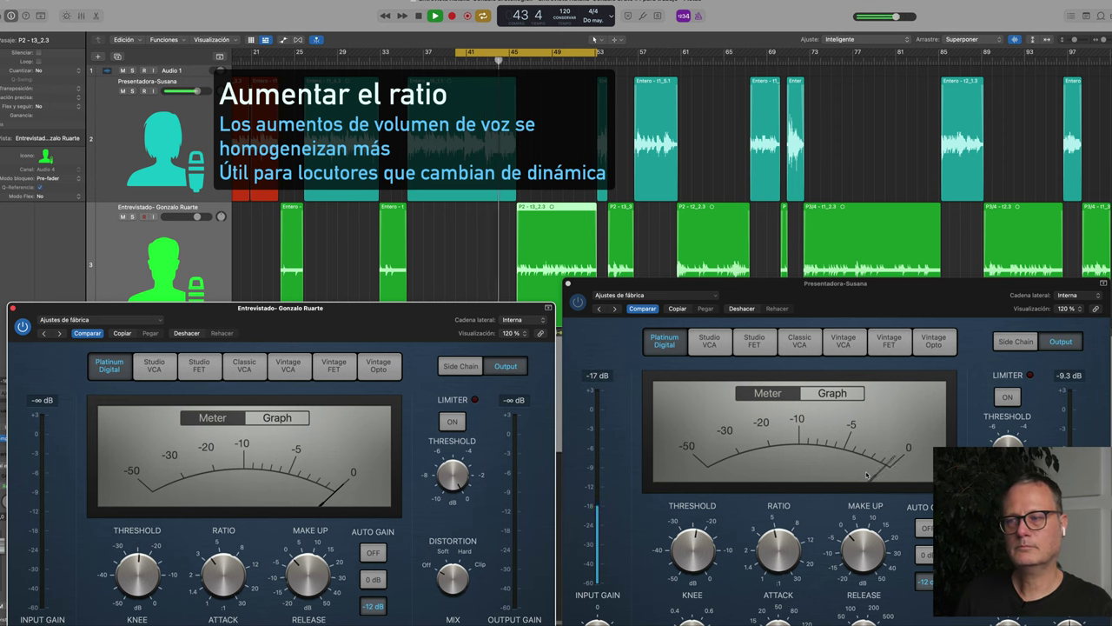
{"action": "key", "text": "space"}
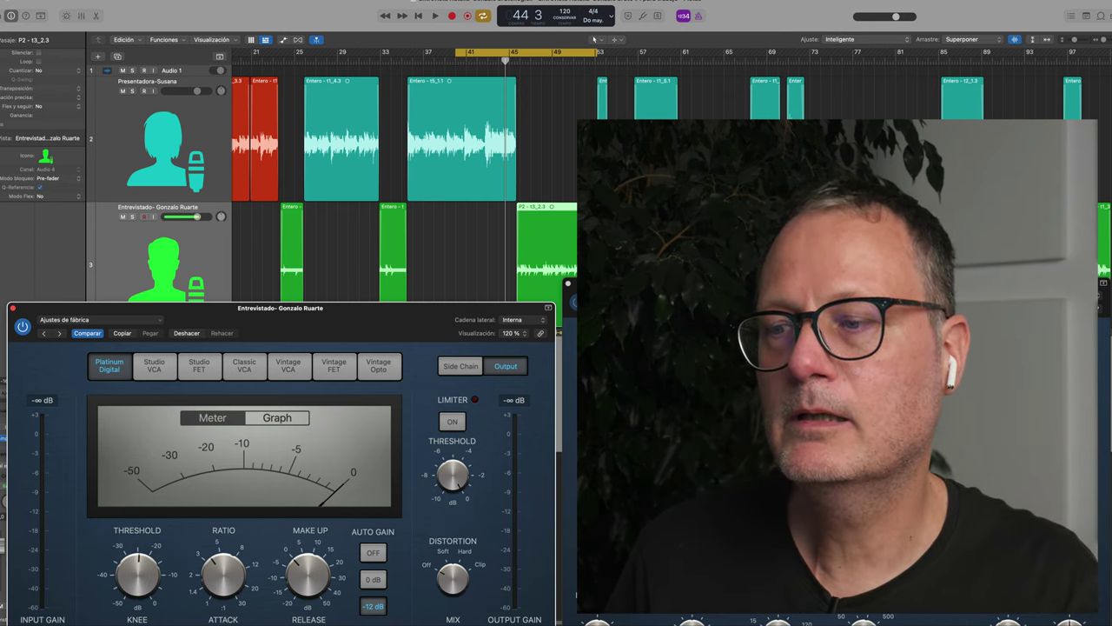
{"action": "left_click_drag", "start_coordinate": [608, 283], "coordinate": [586, 189]}
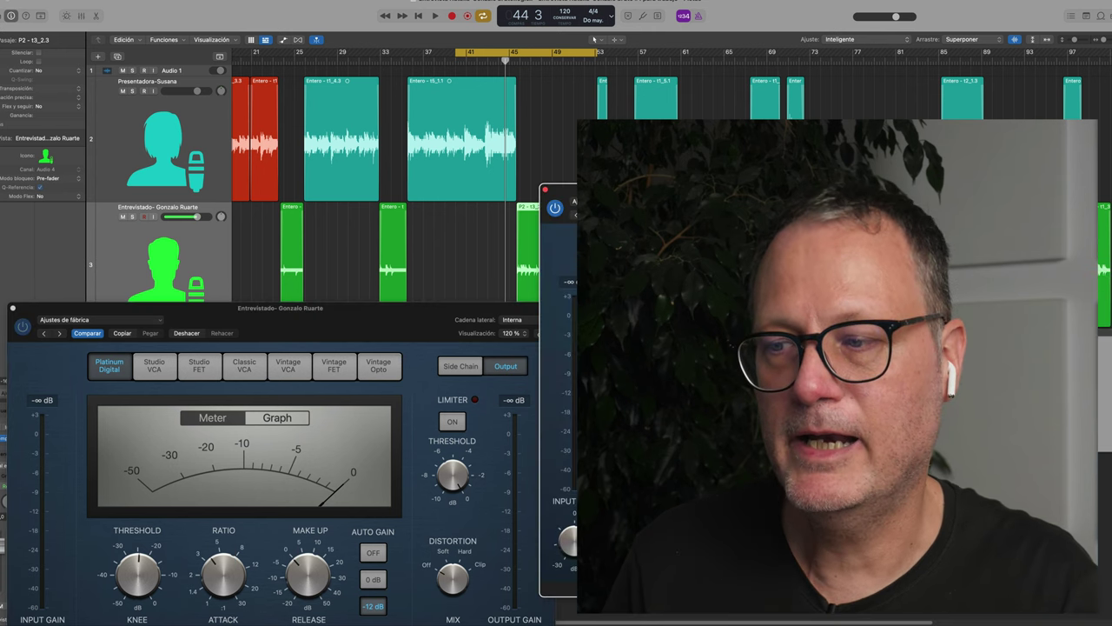